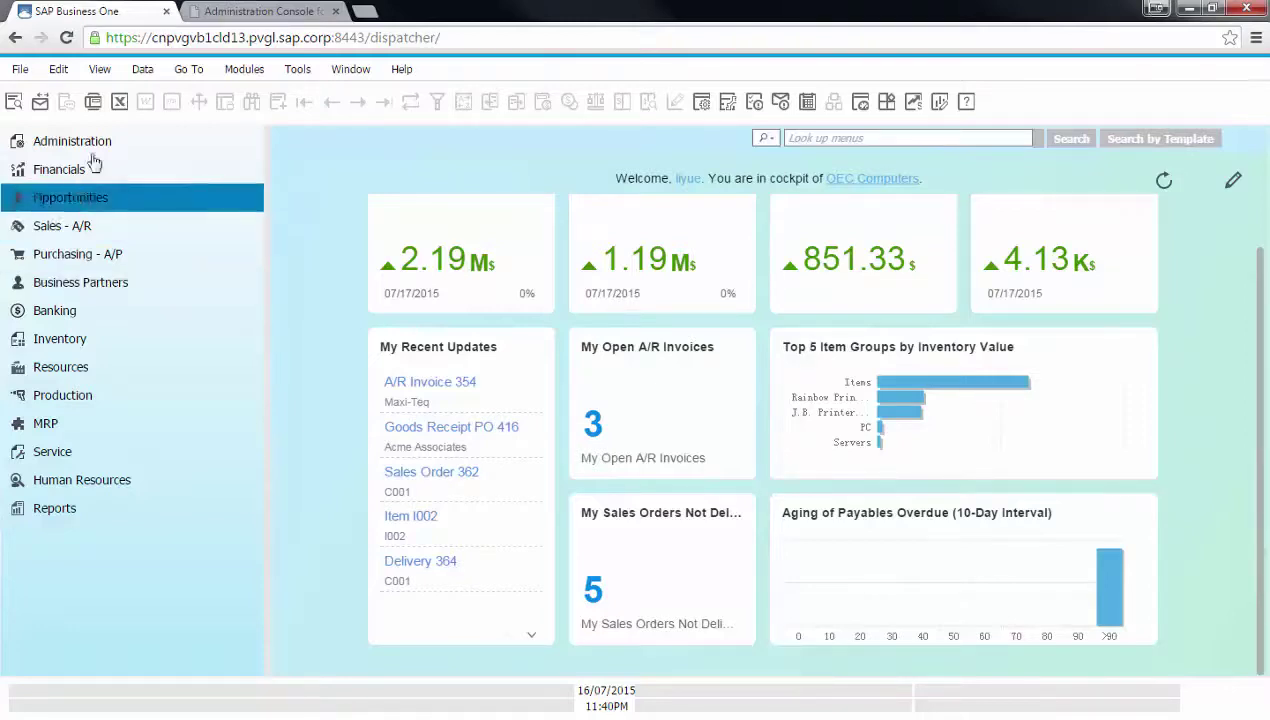
Step: Start a new A/R invoice from the Sales - A/R module for customer Maxi-Teq (C20000)
click(182, 42)
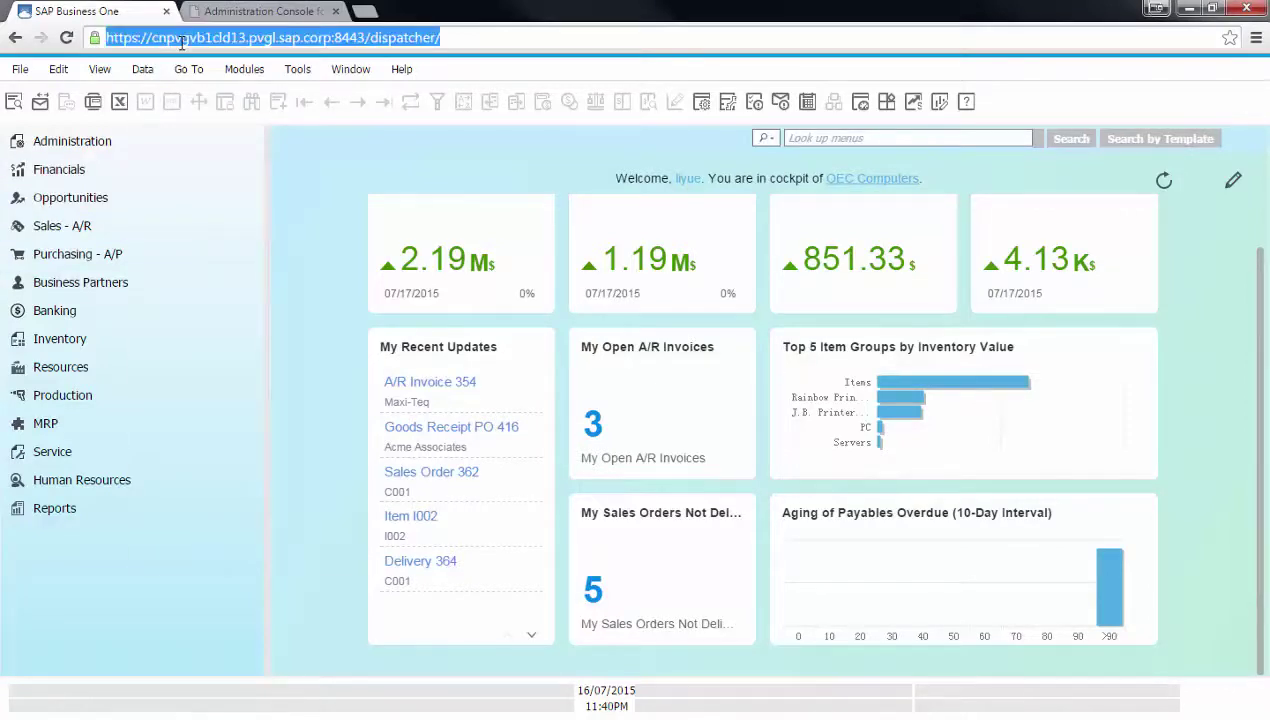
click(333, 272)
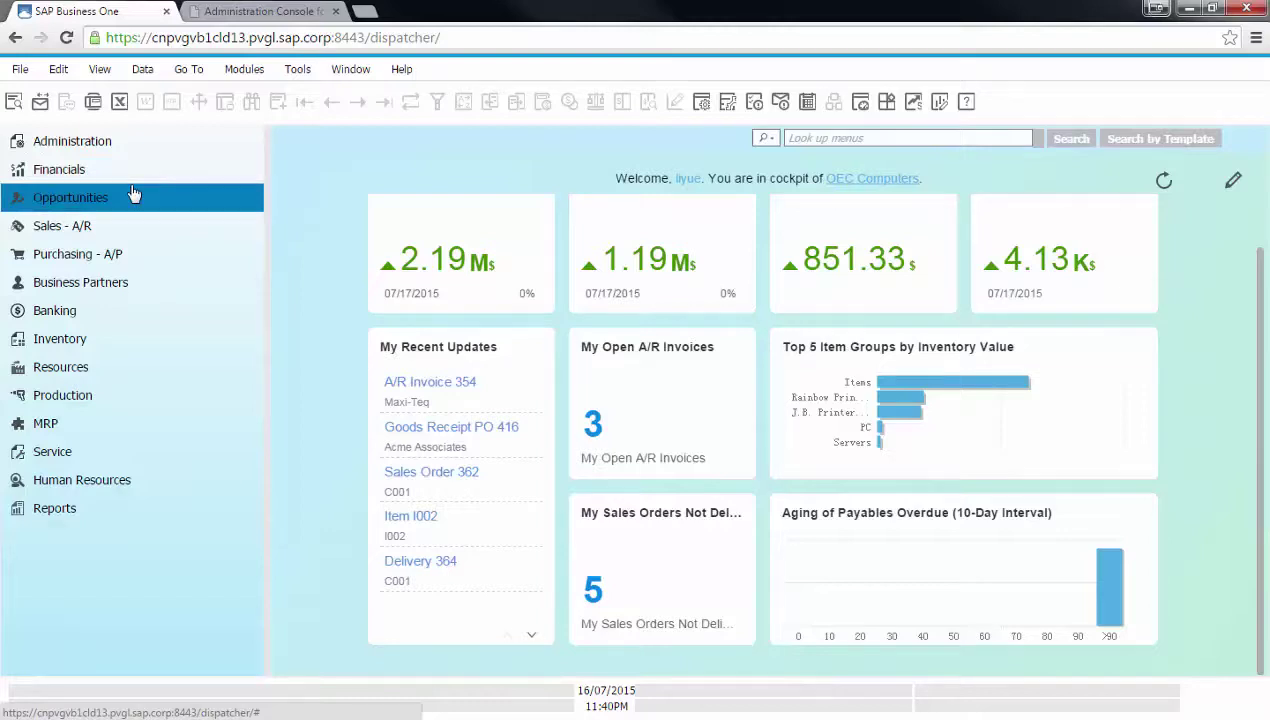
click(129, 248)
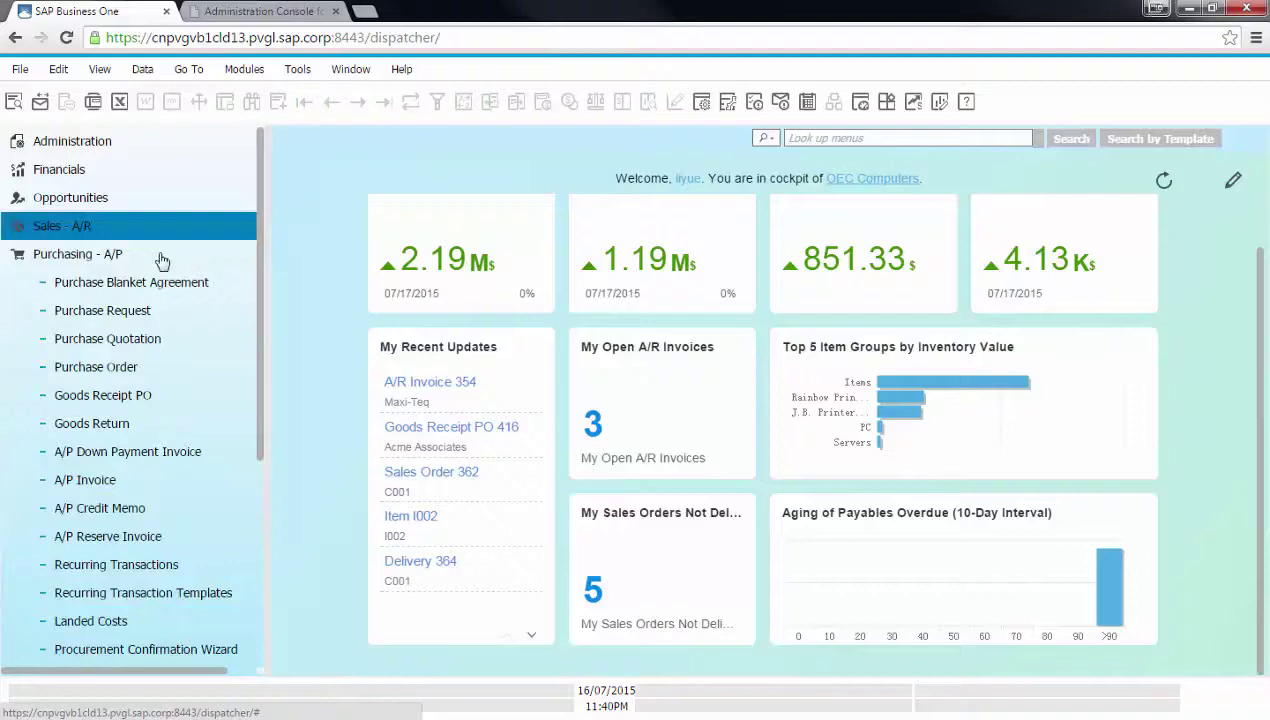
click(162, 261)
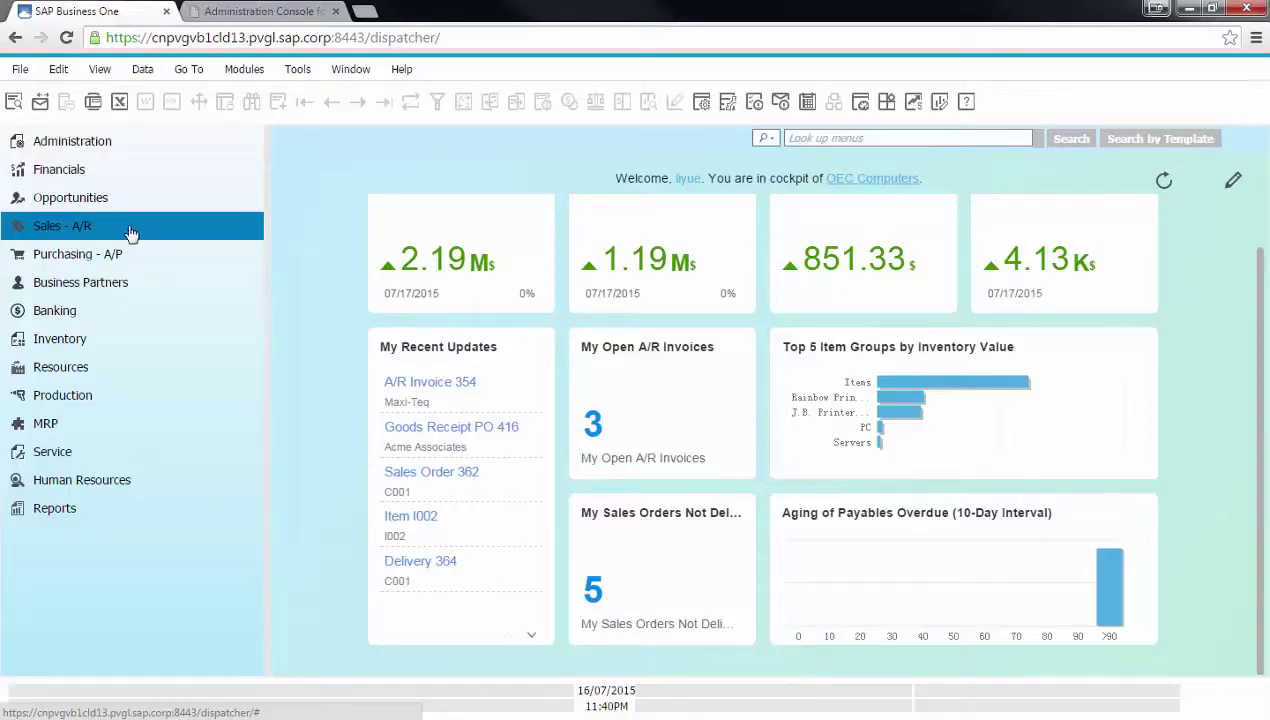
click(130, 232)
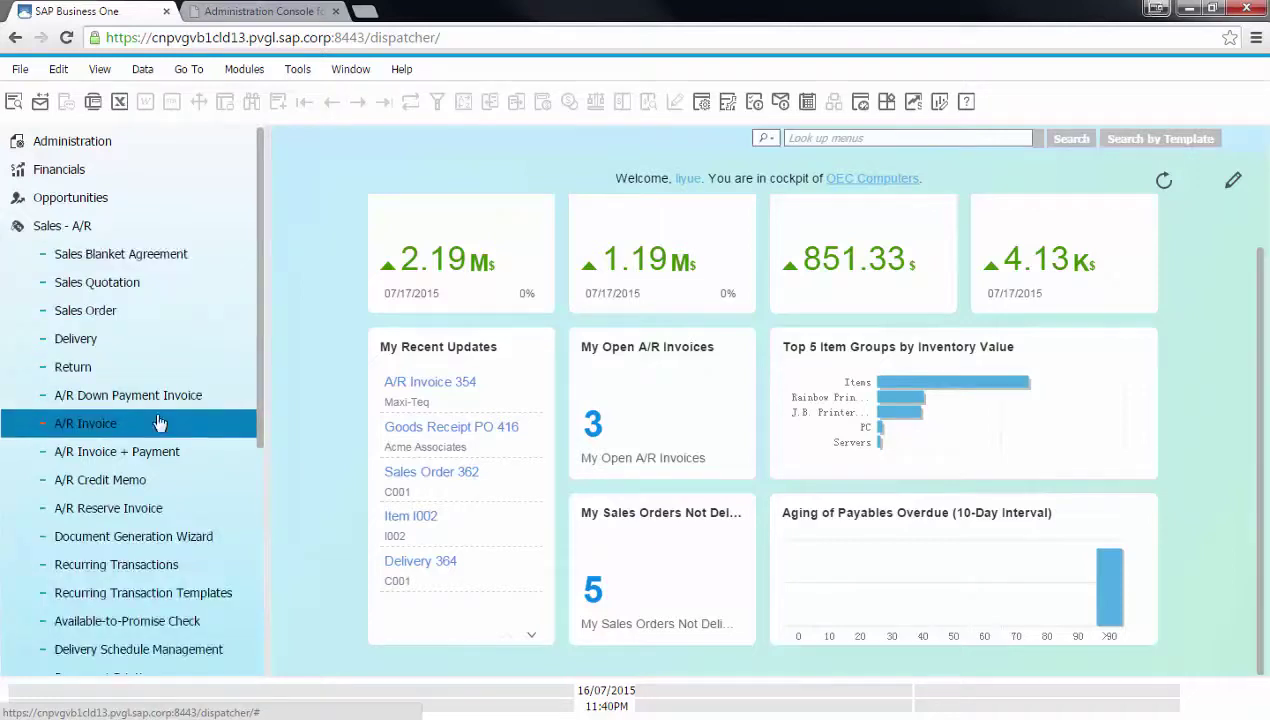
click(164, 423)
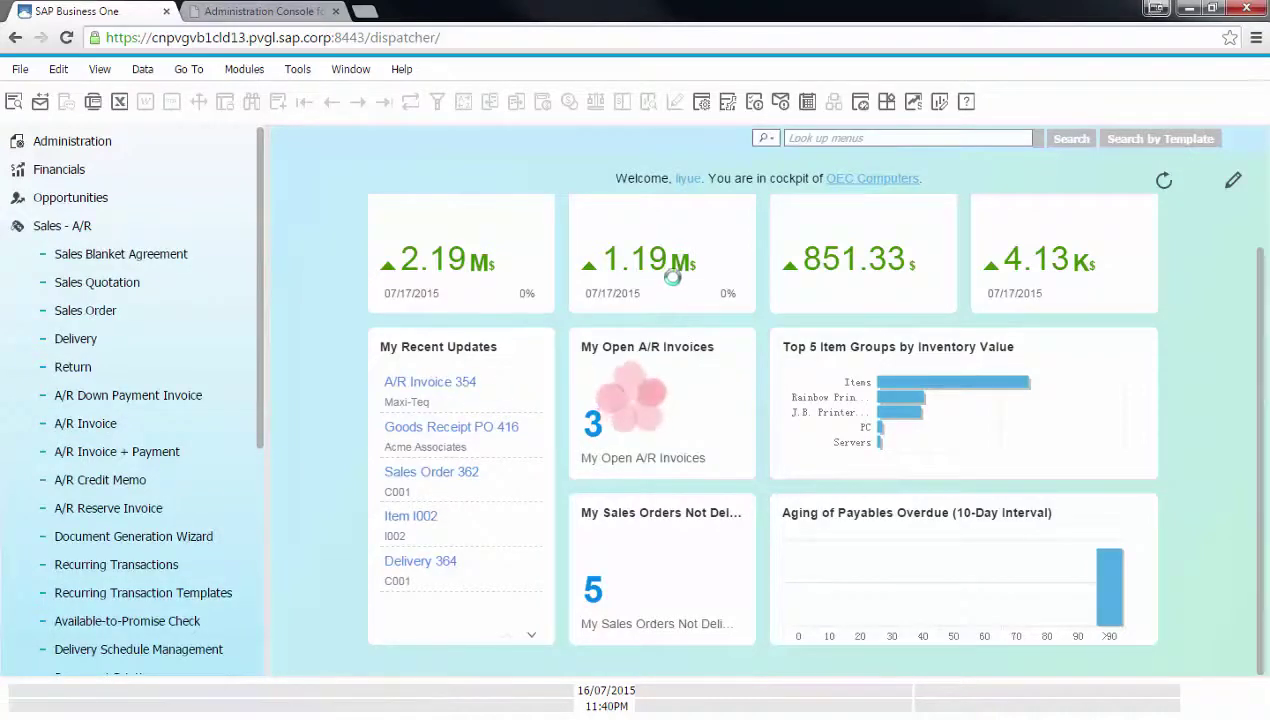
key(Tab)
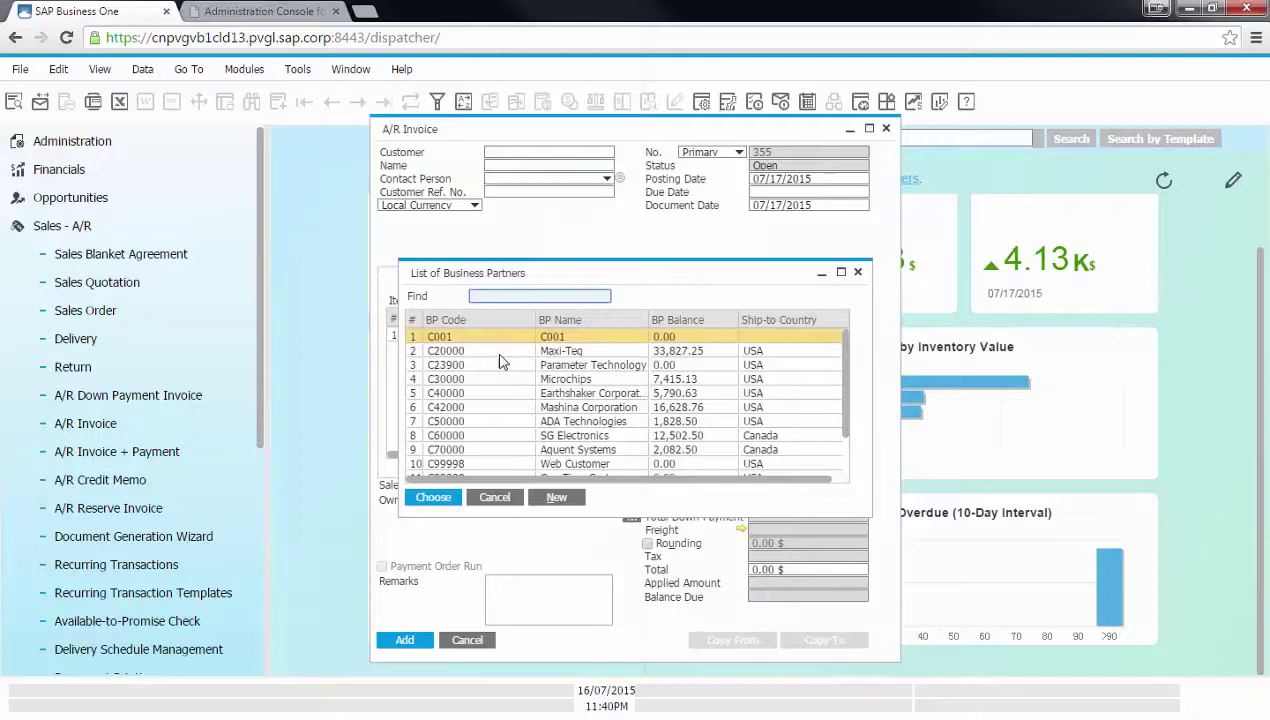
click(497, 351)
double_click(497, 351)
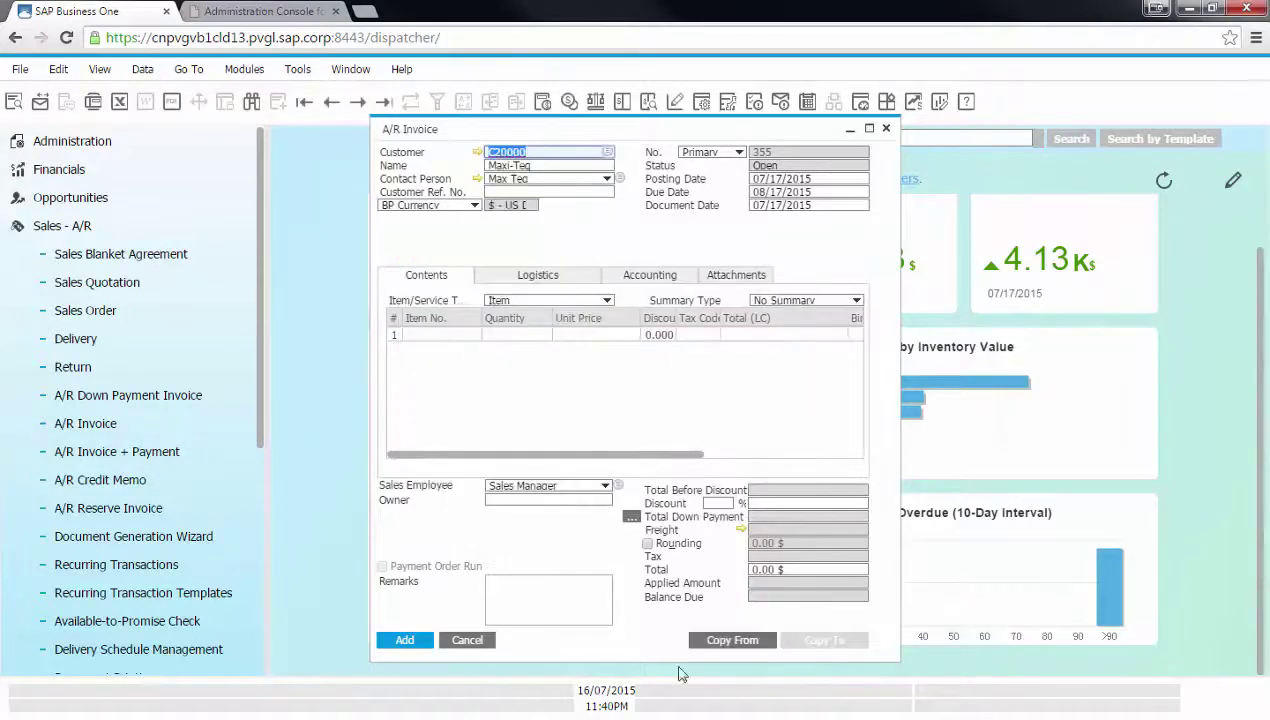
Step: Copy sales order 350's lines into the invoice and add it as invoice 355
click(748, 645)
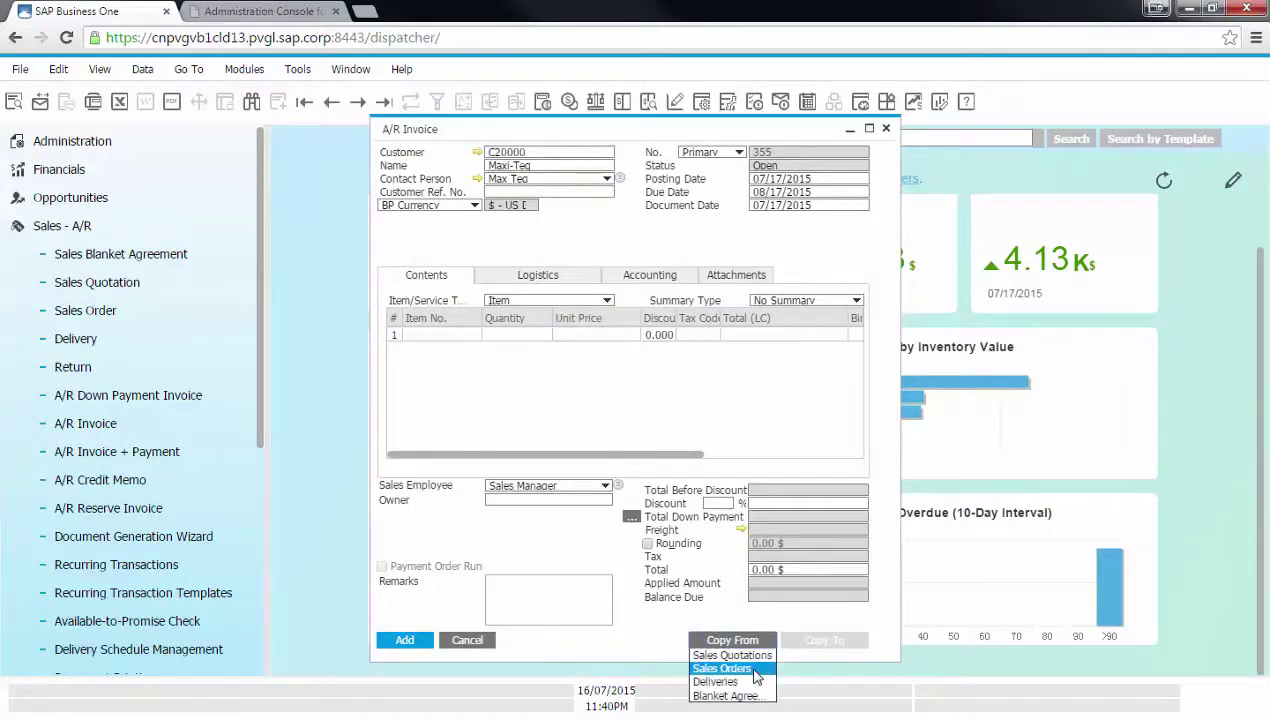
click(720, 668)
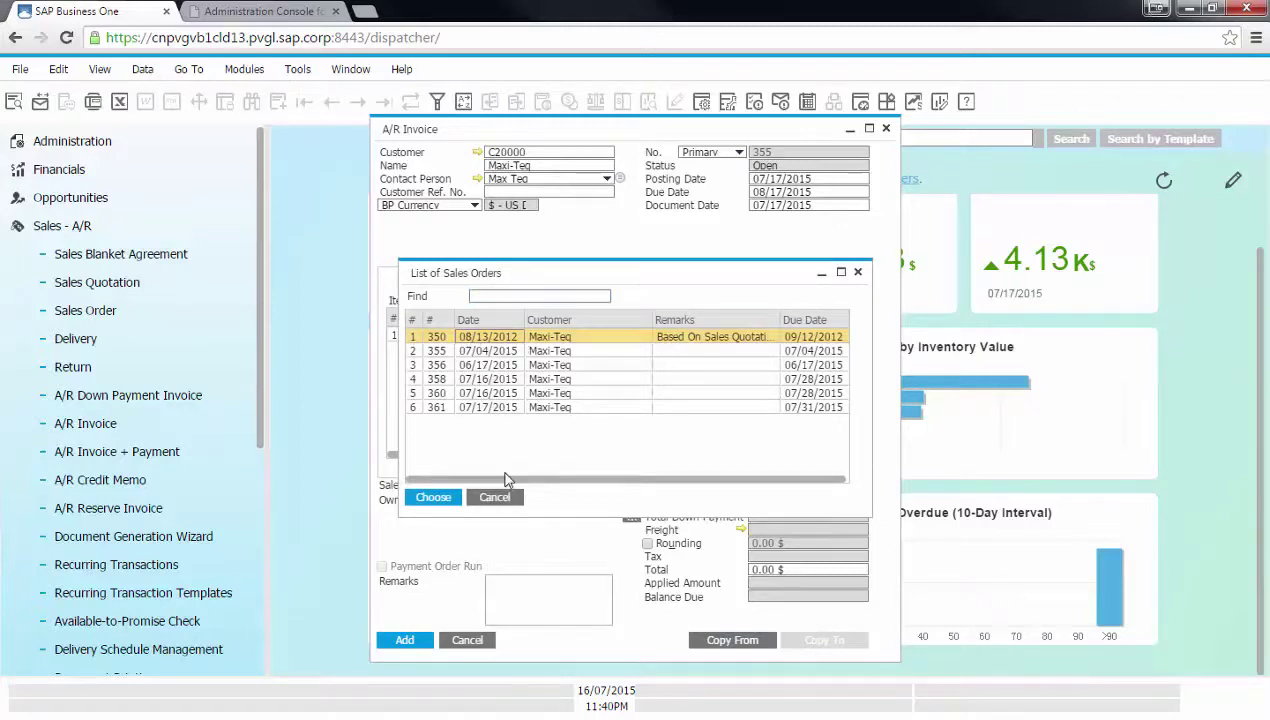
click(438, 499)
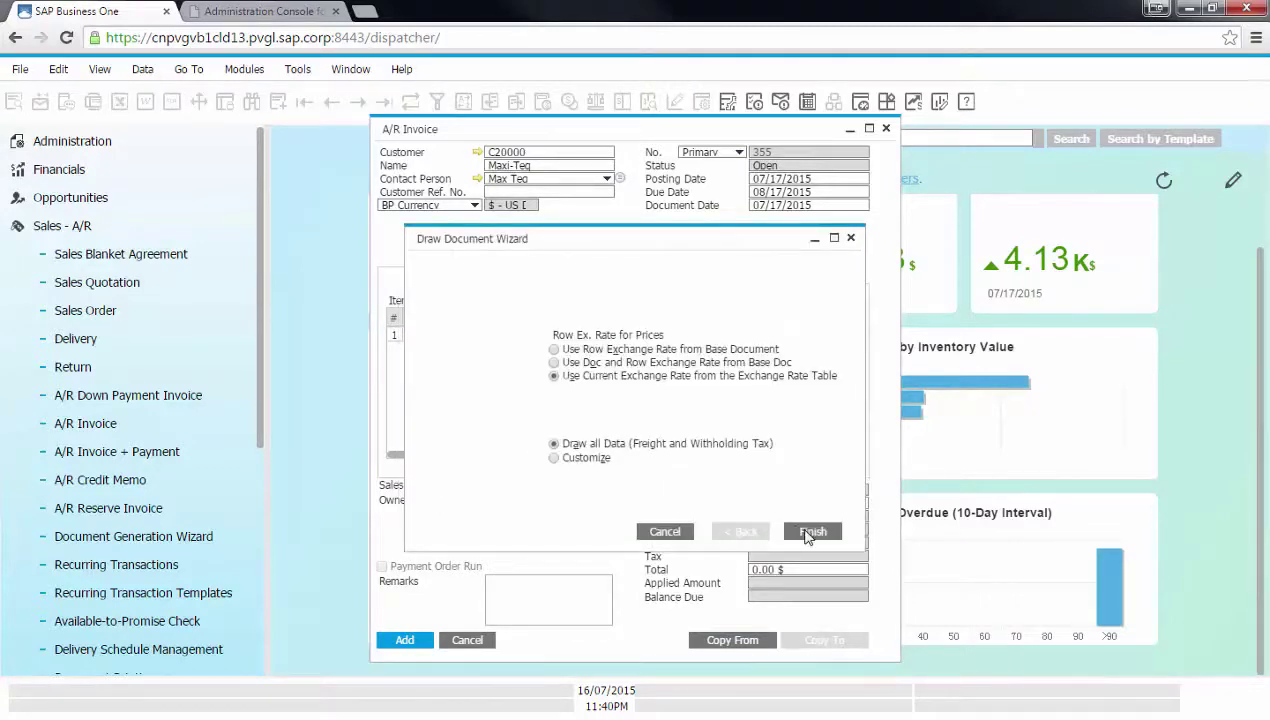
click(810, 533)
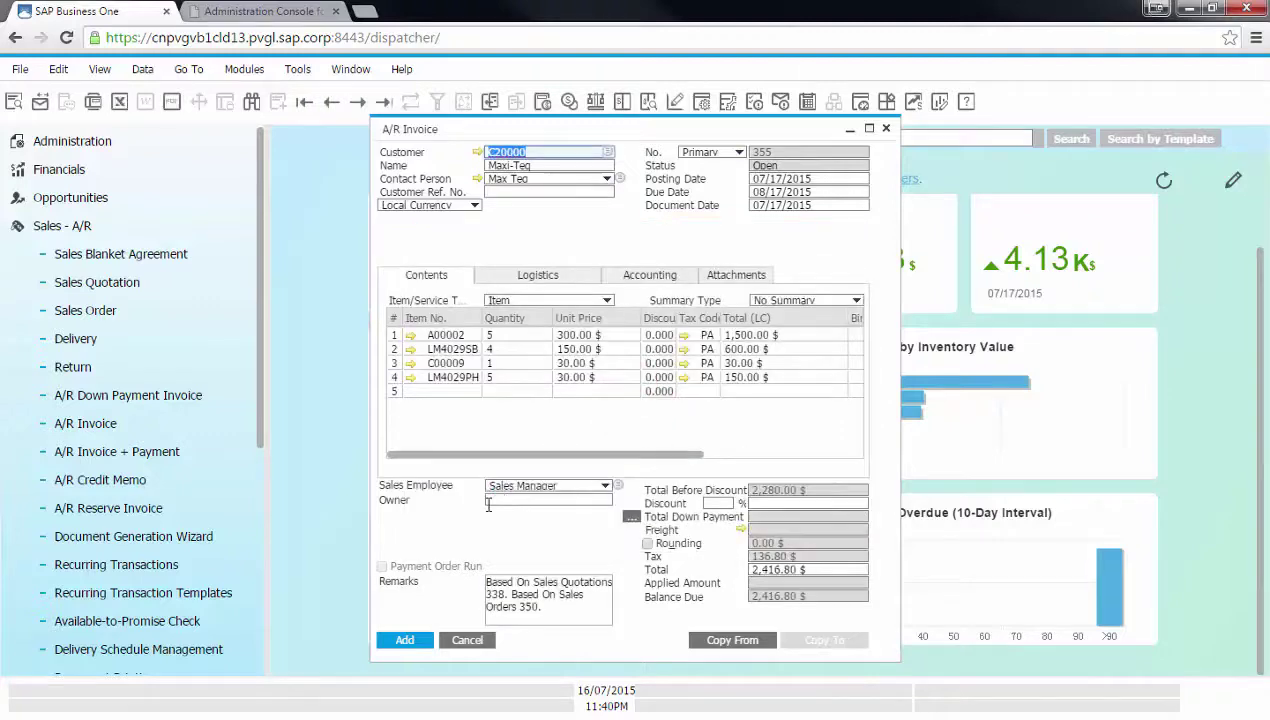
click(400, 640)
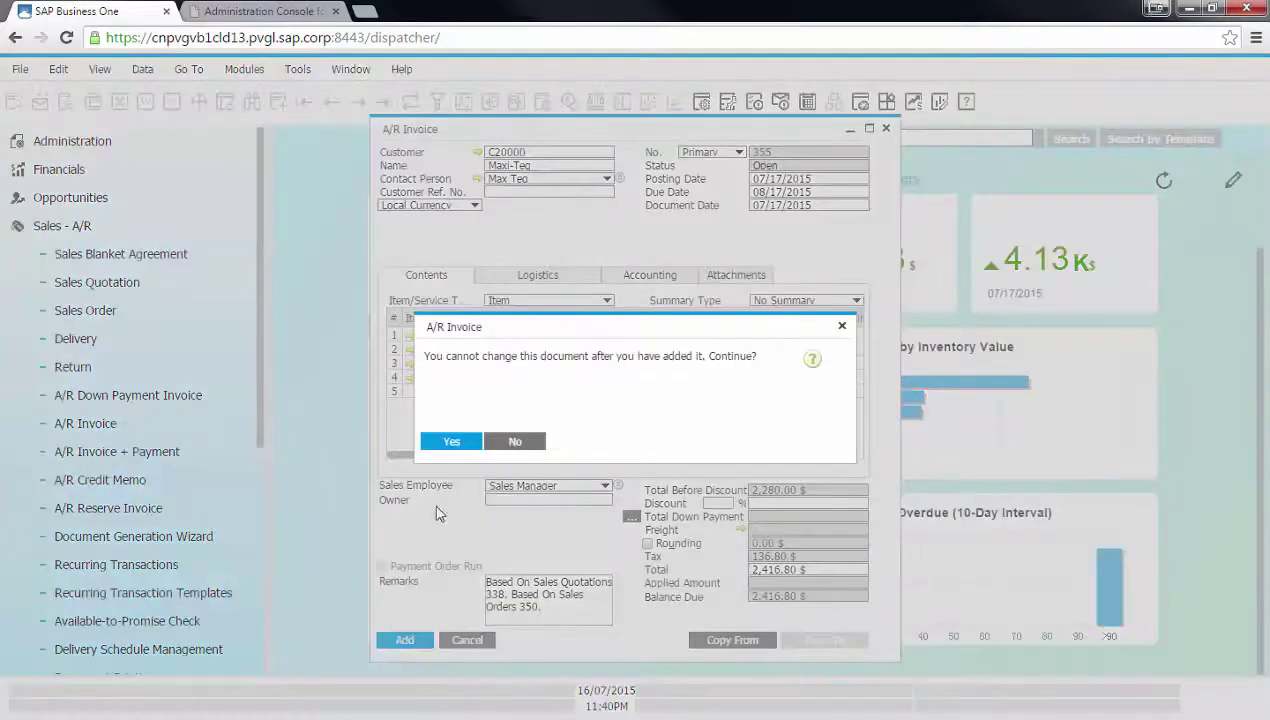
click(451, 444)
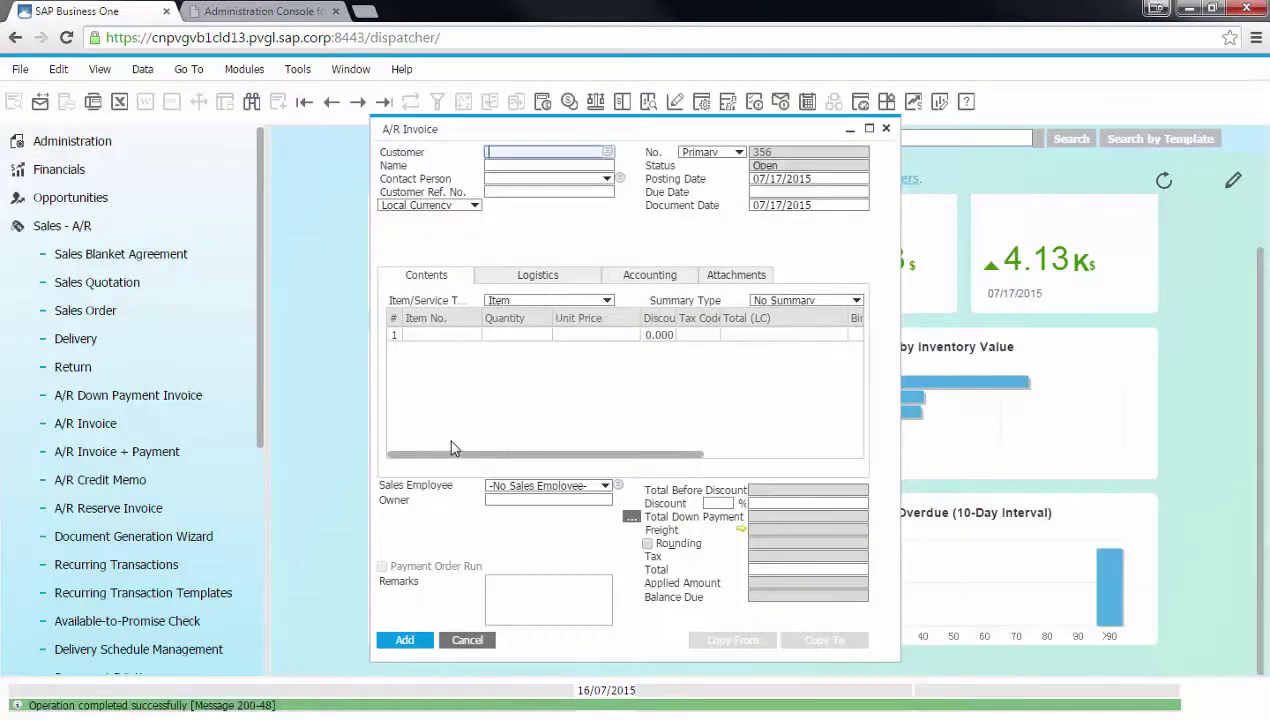
Step: Load invoice 355 and view its full-size print preview, cancelling the PDF save and printing
click(382, 103)
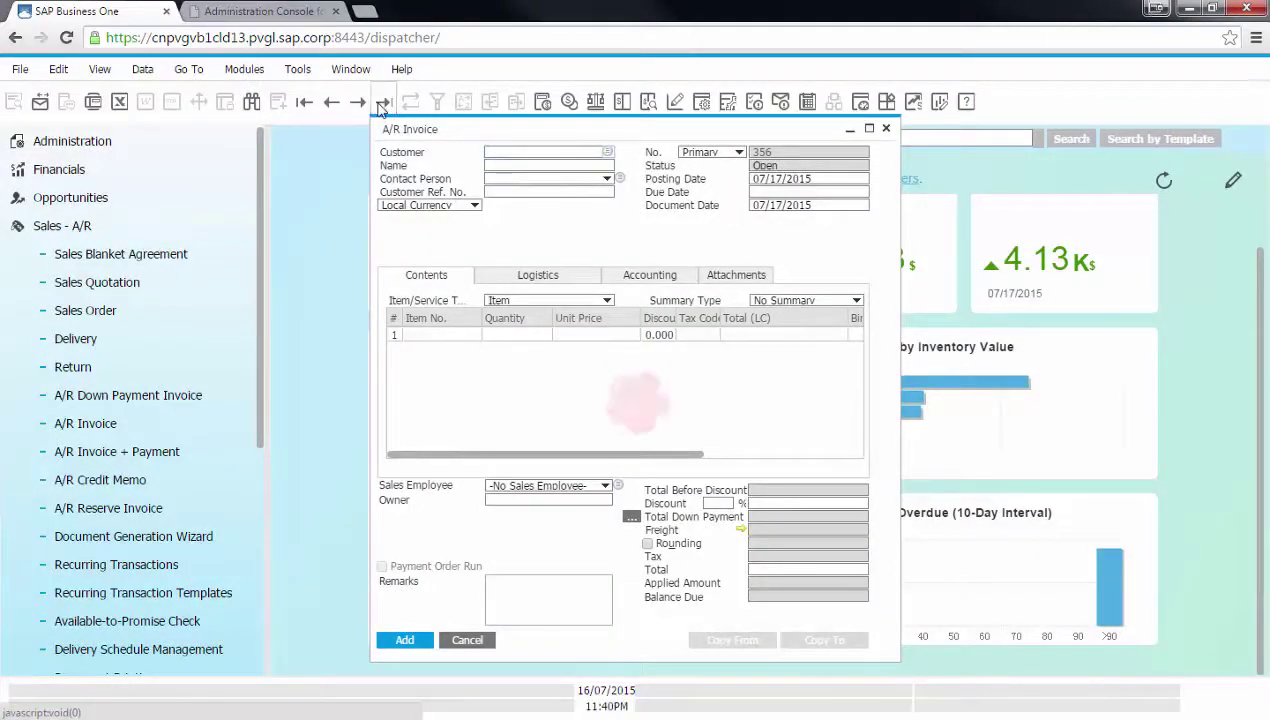
click(13, 100)
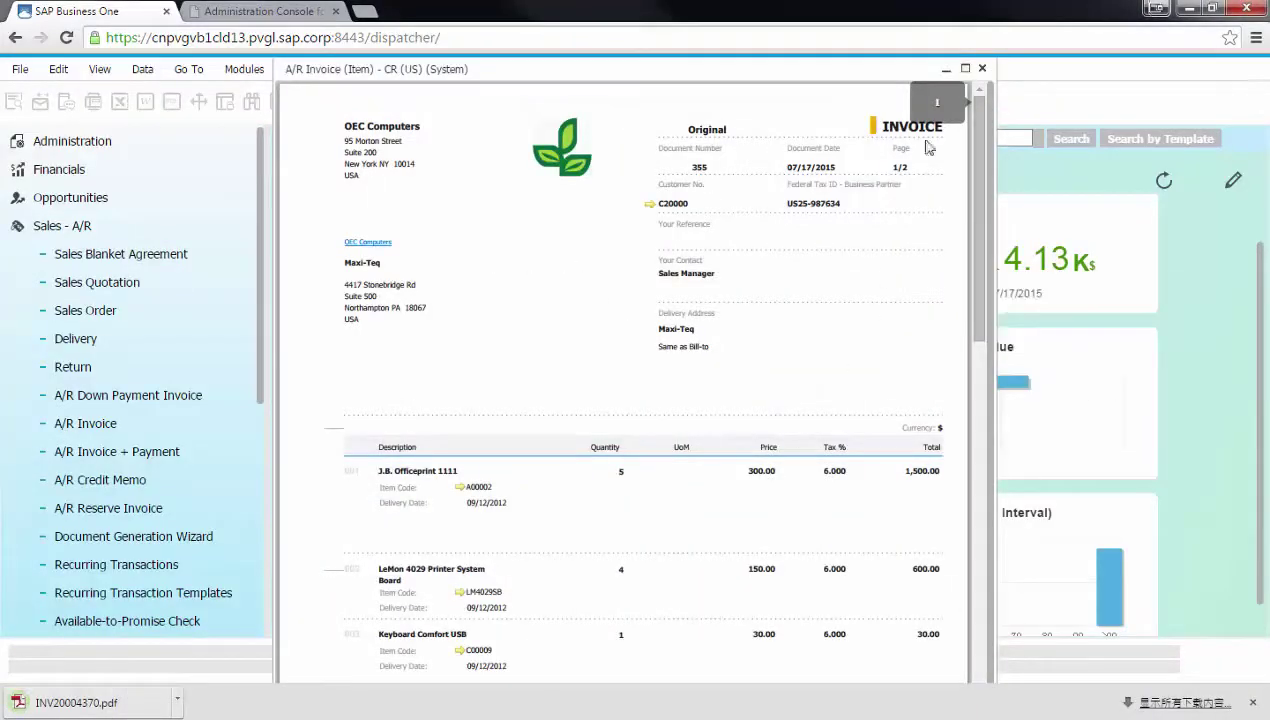
click(965, 68)
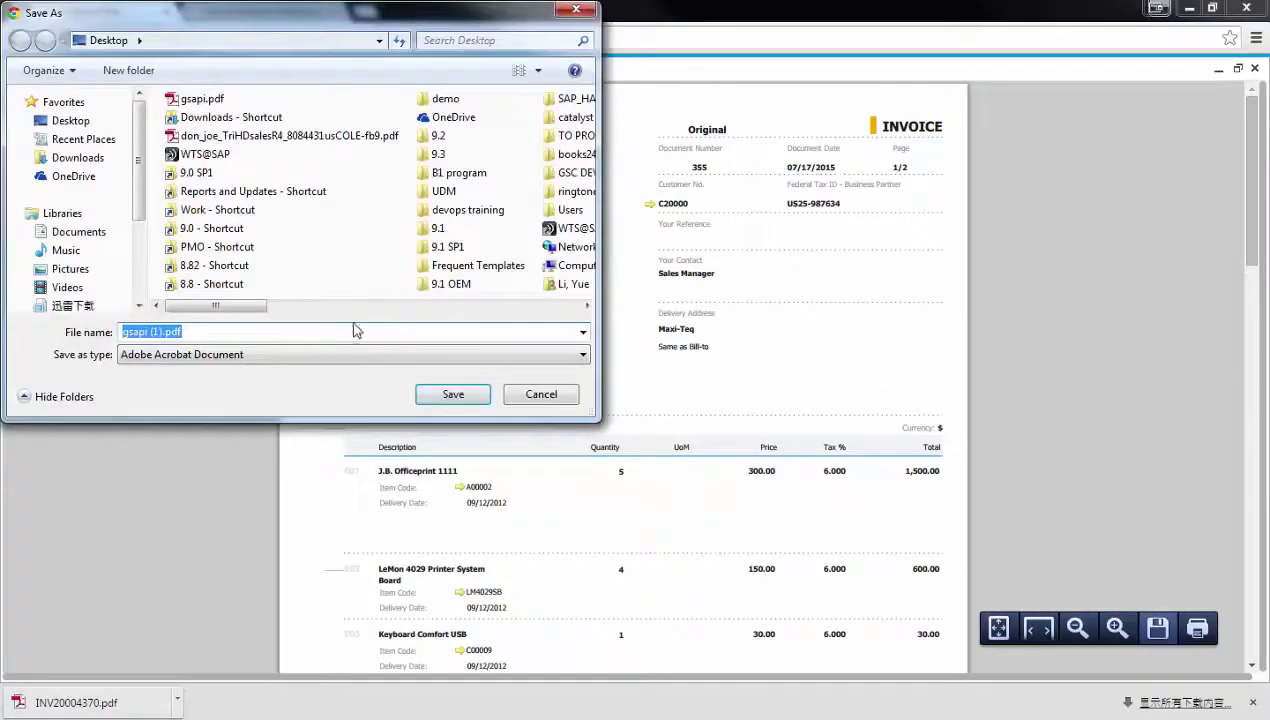
click(541, 394)
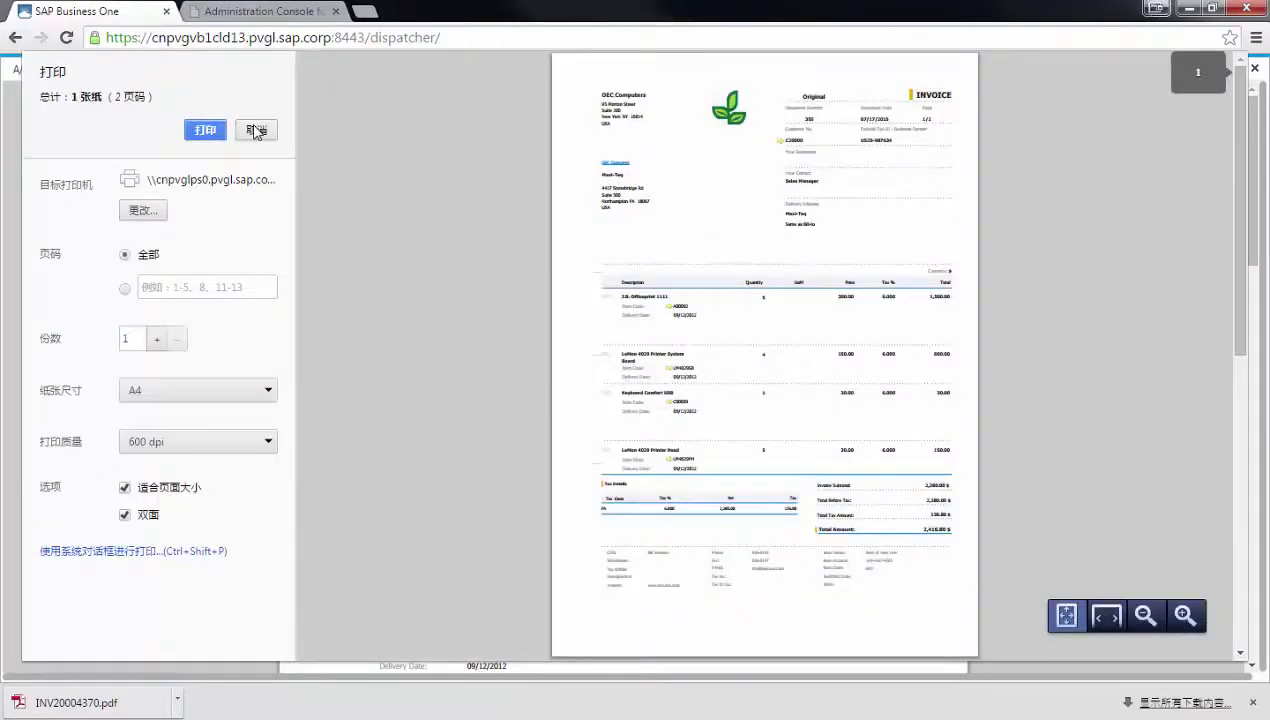
click(256, 131)
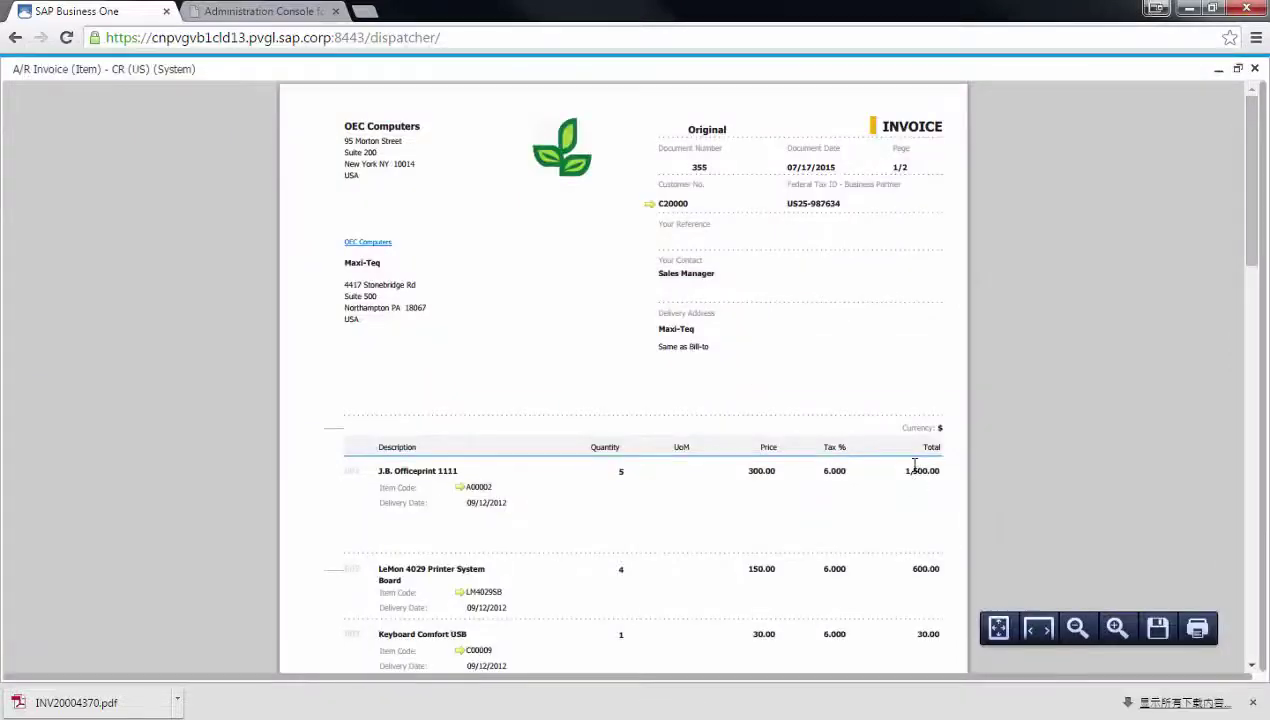
click(1254, 68)
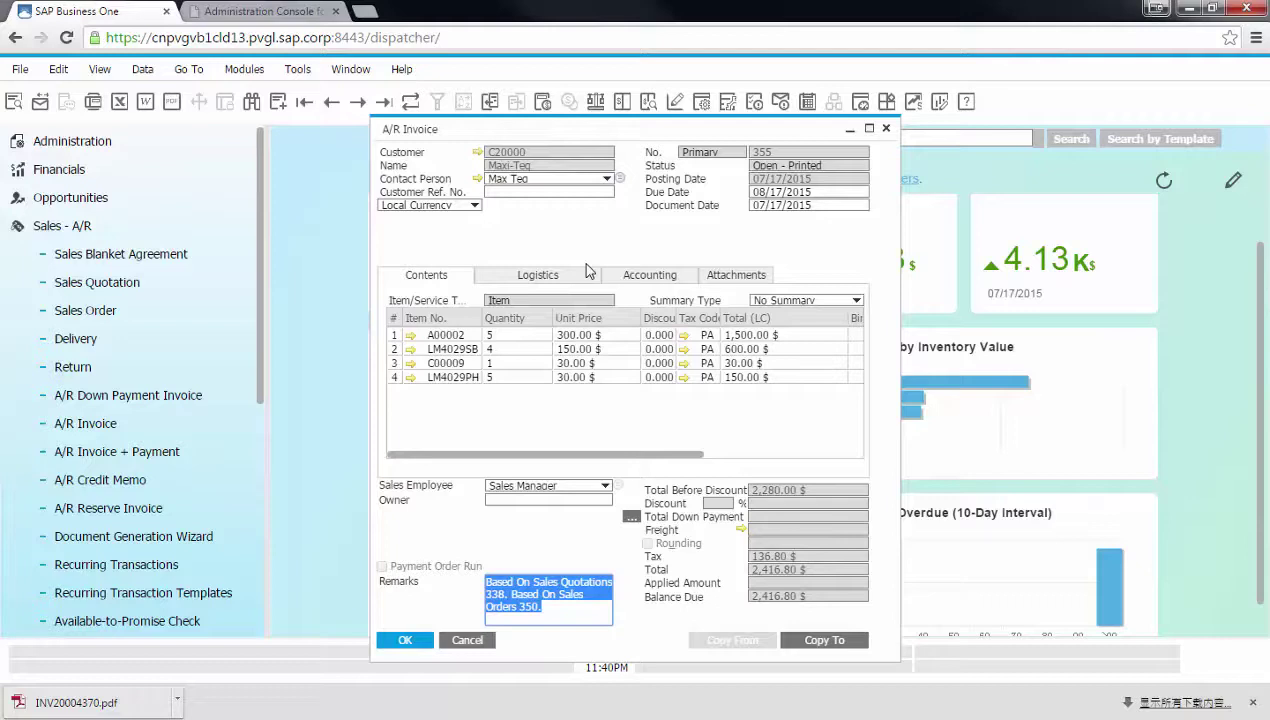
Step: Attach Order Confirmation.docx to invoice 355, replacing the existing file, and update the invoice
click(730, 285)
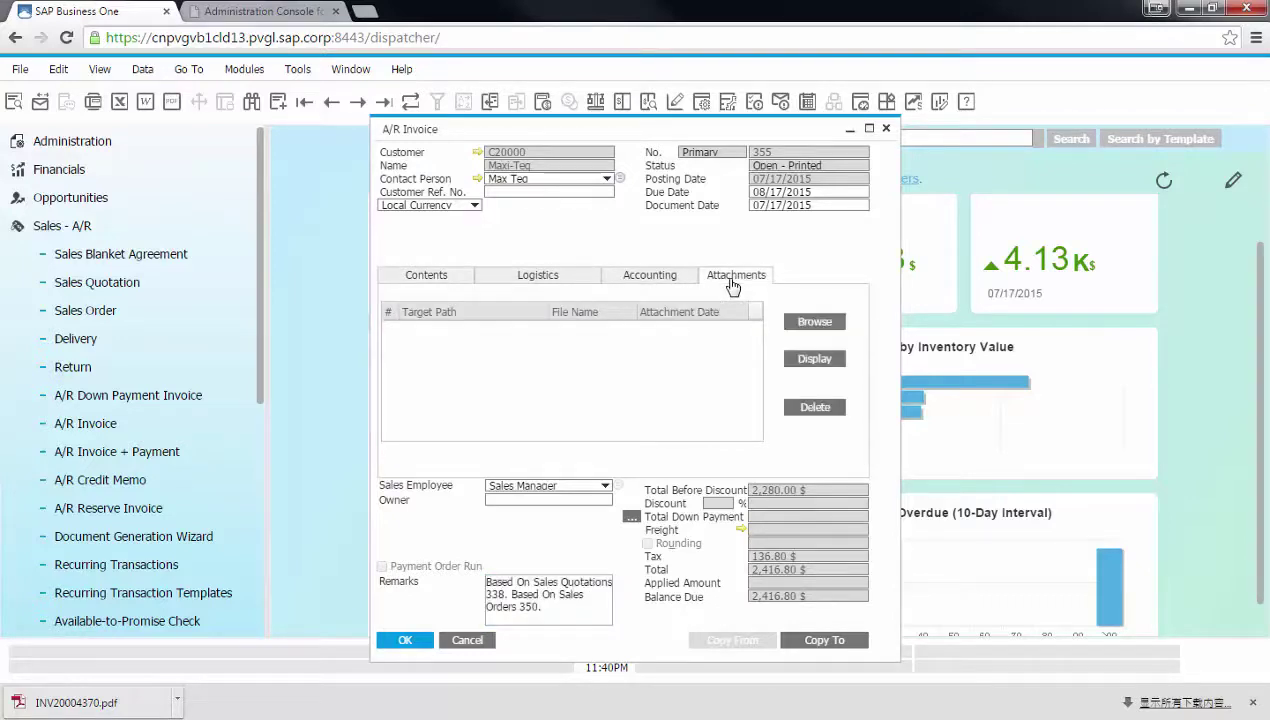
click(826, 322)
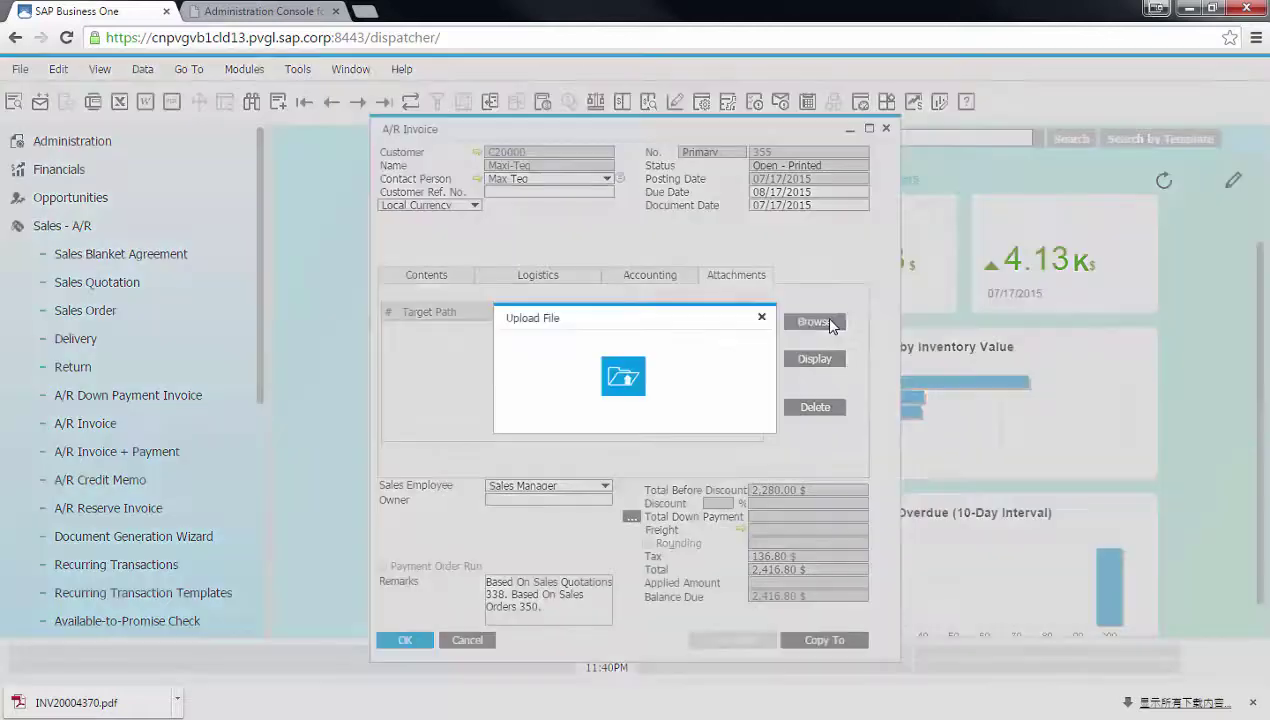
click(623, 376)
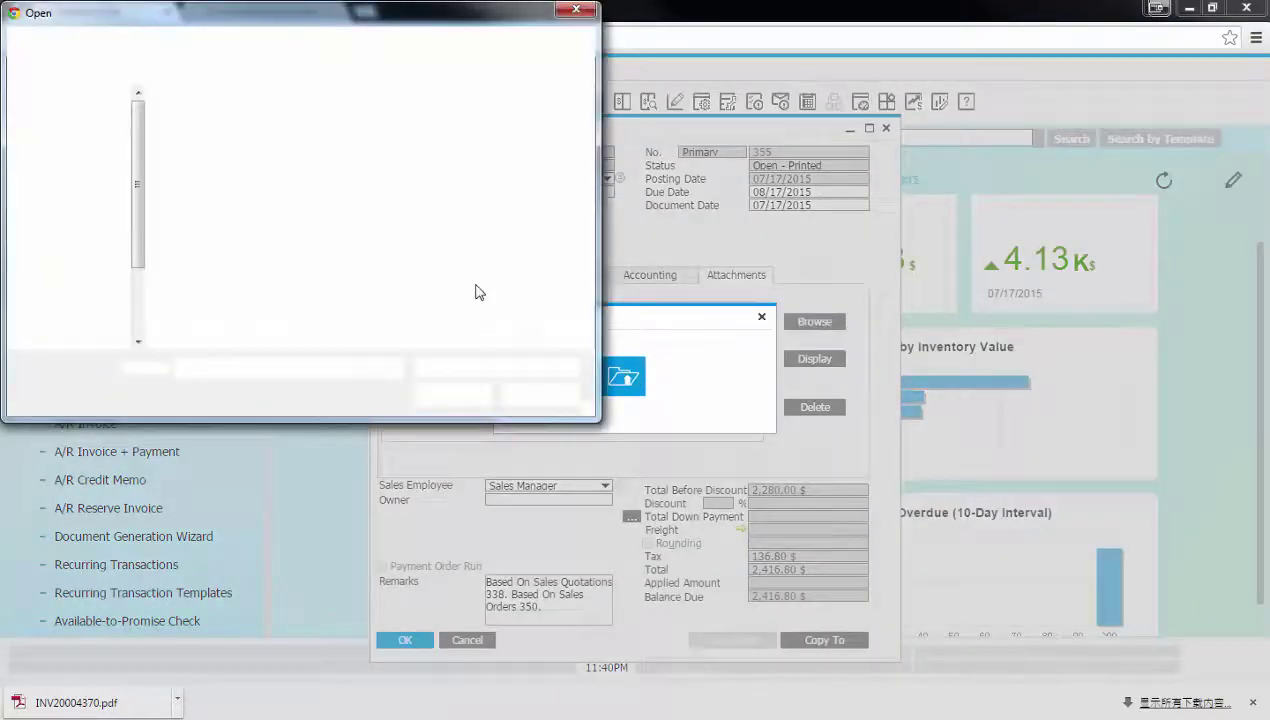
double_click(184, 94)
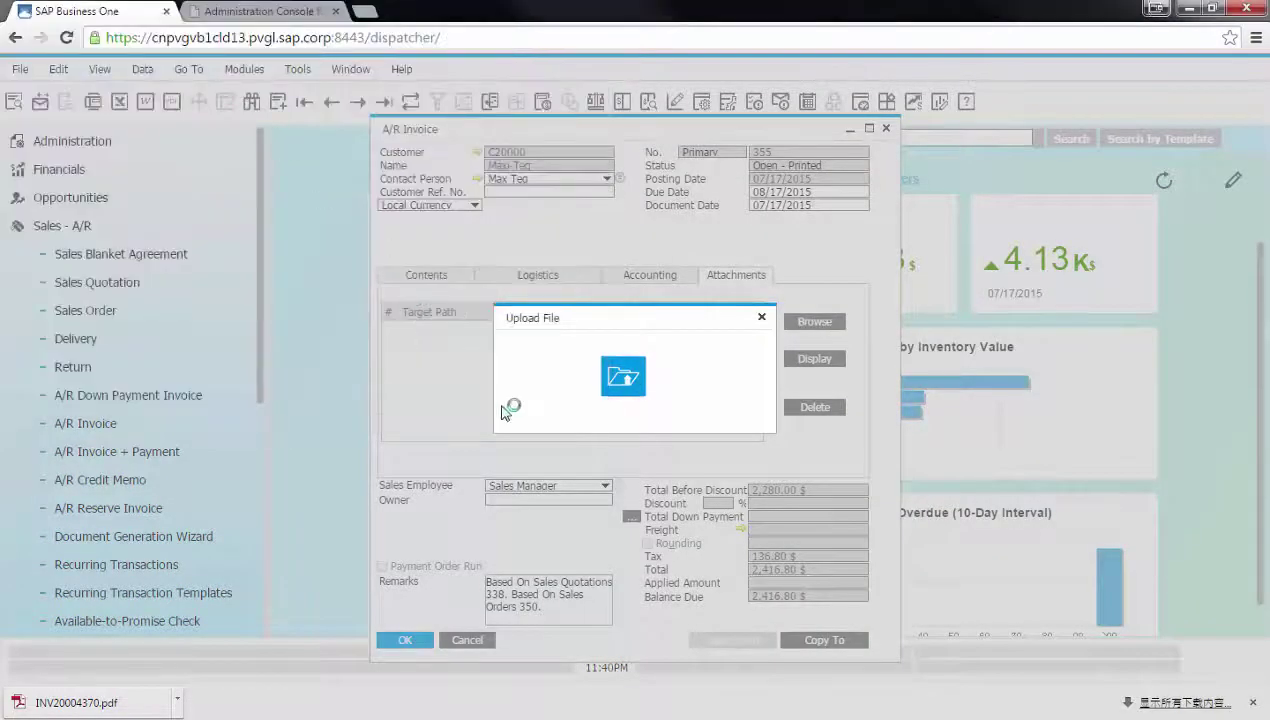
click(452, 418)
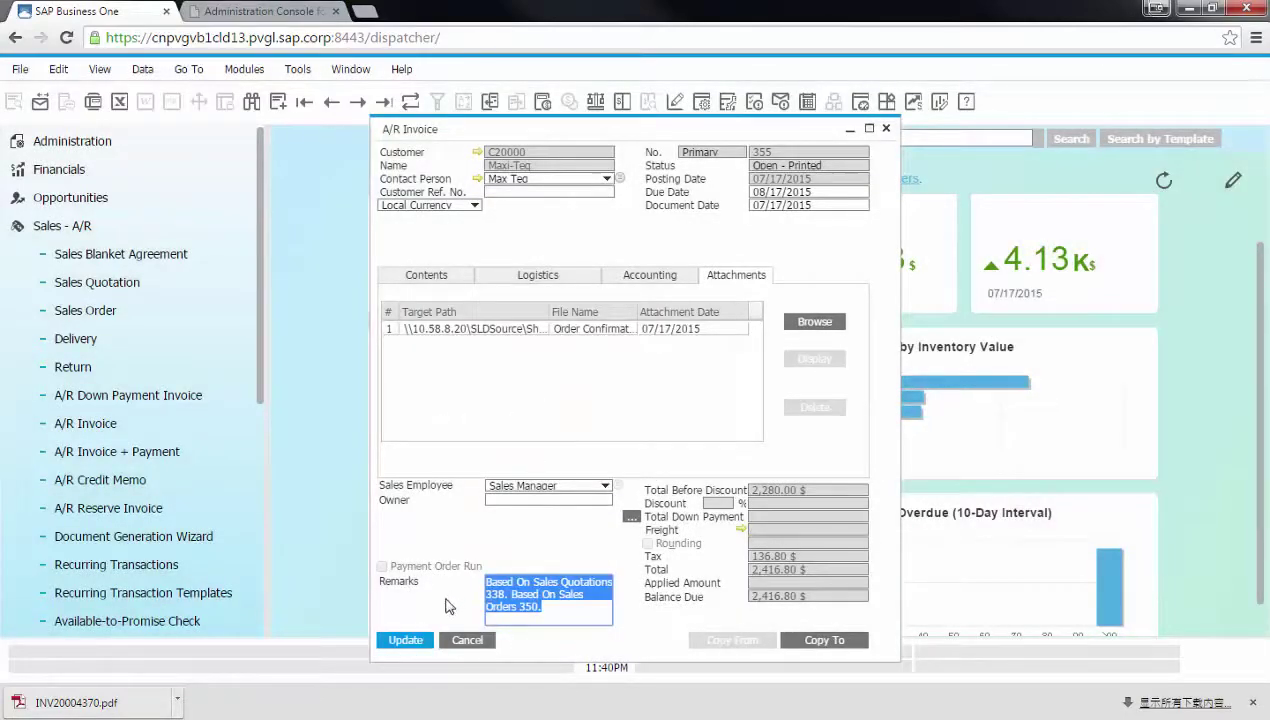
click(410, 640)
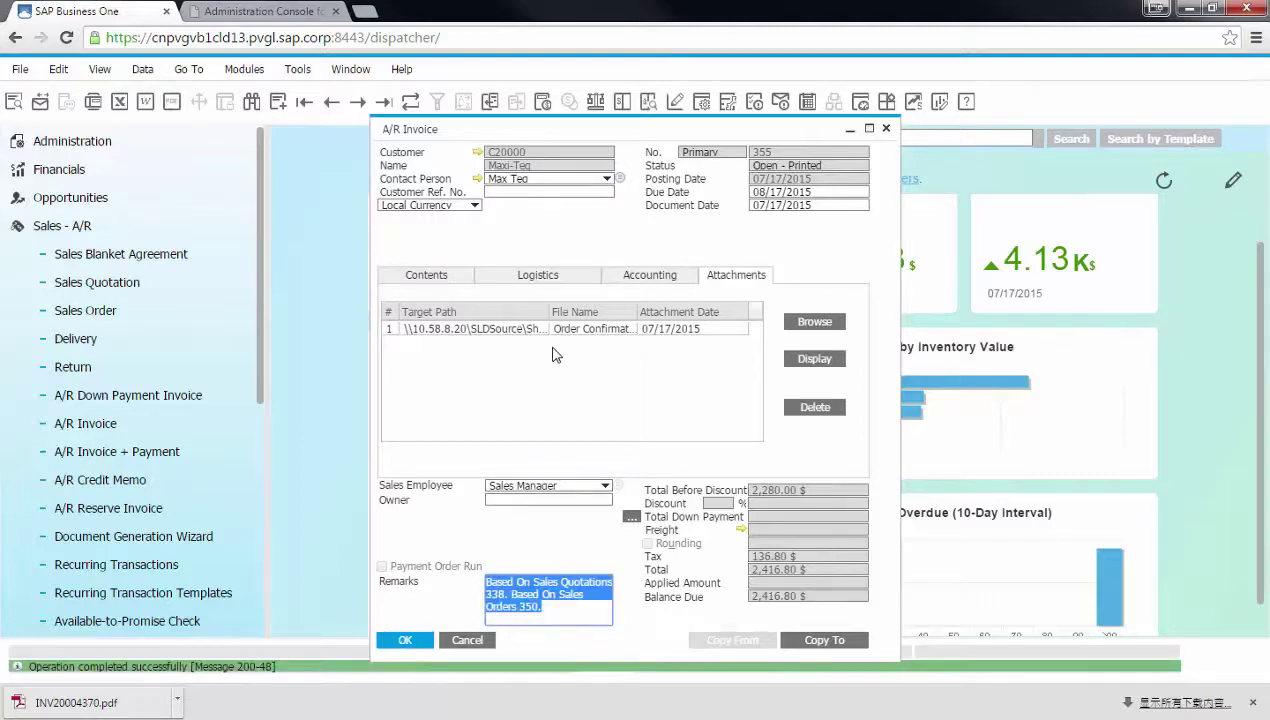
click(648, 280)
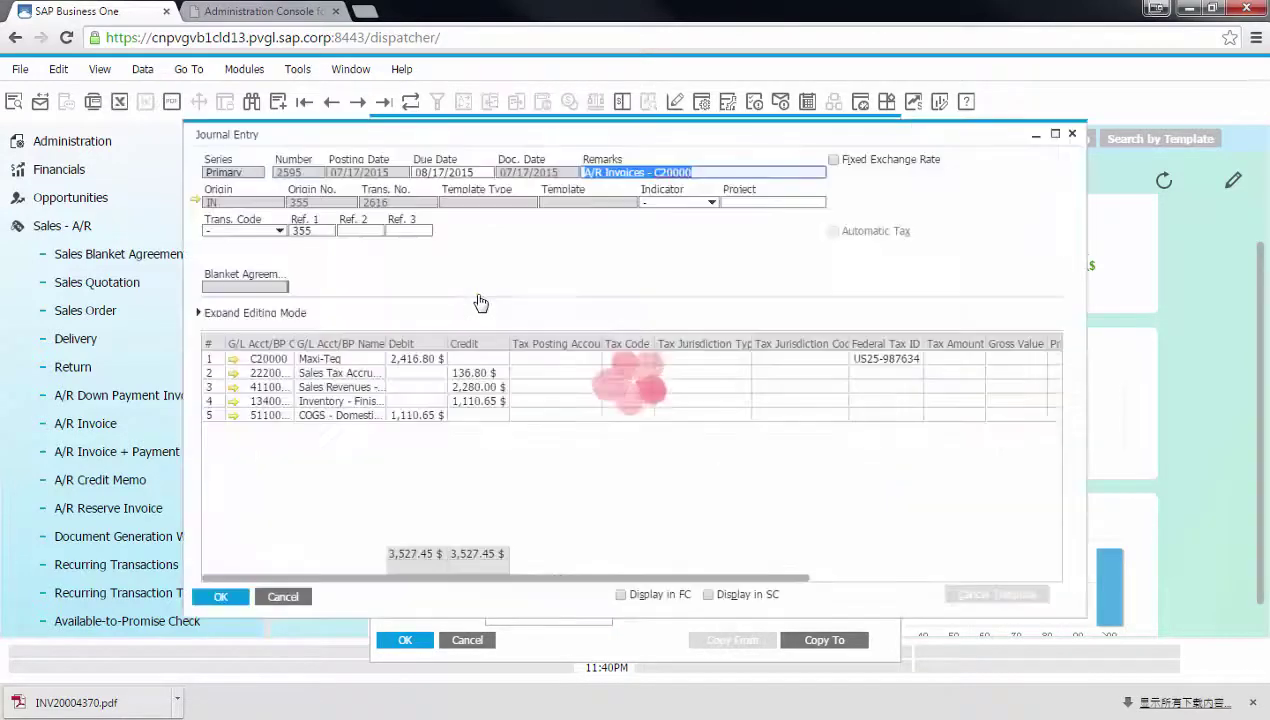
Step: View journal entry 2595 for invoice 355, then close it to return to the invoice
click(481, 298)
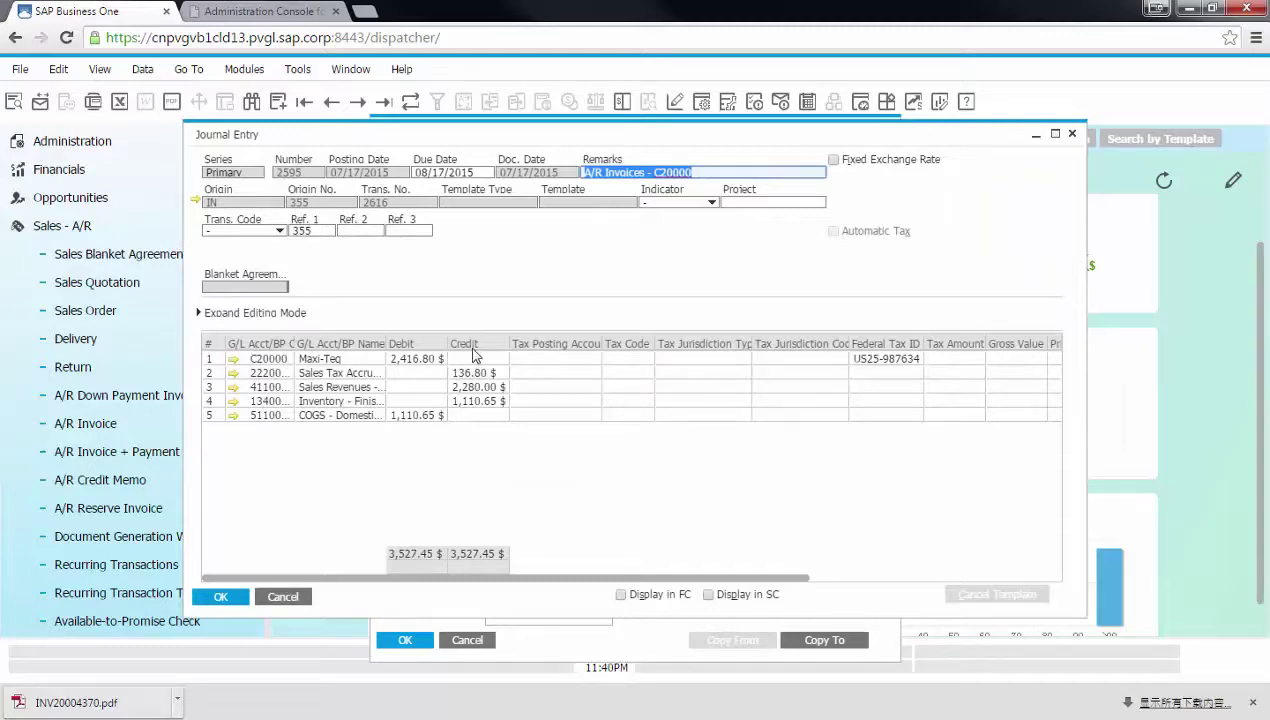
click(268, 597)
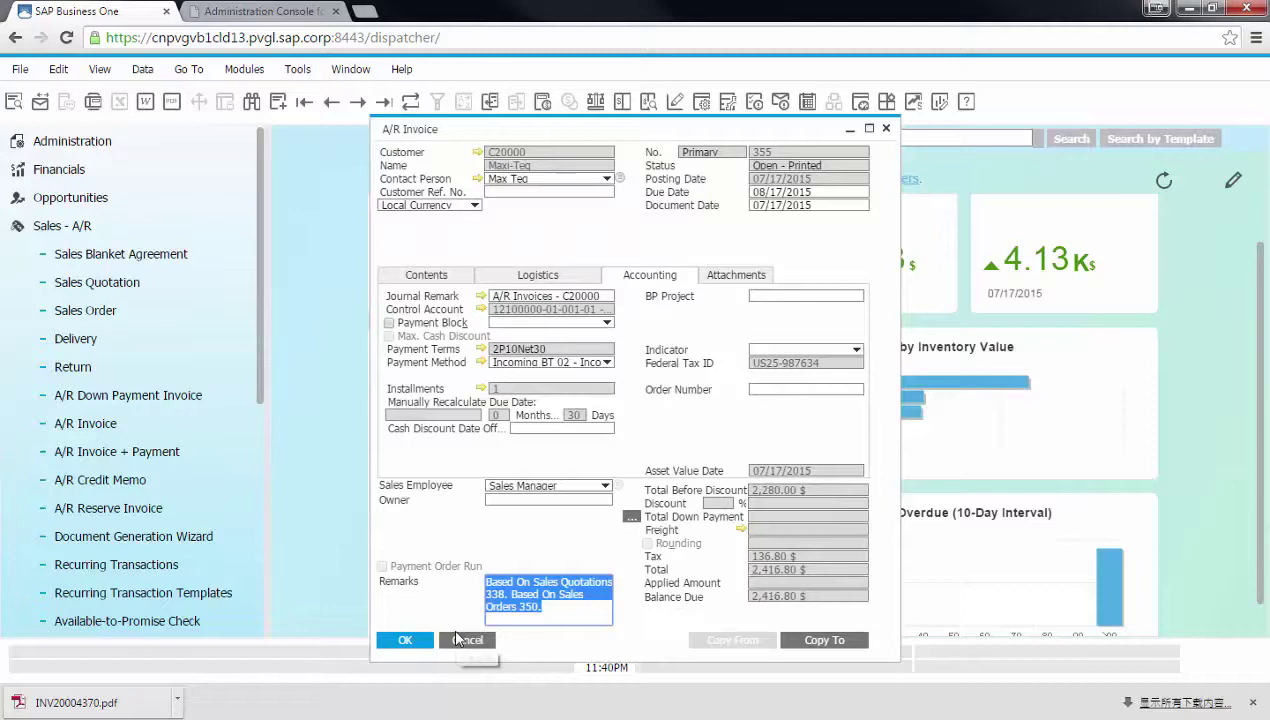
click(475, 158)
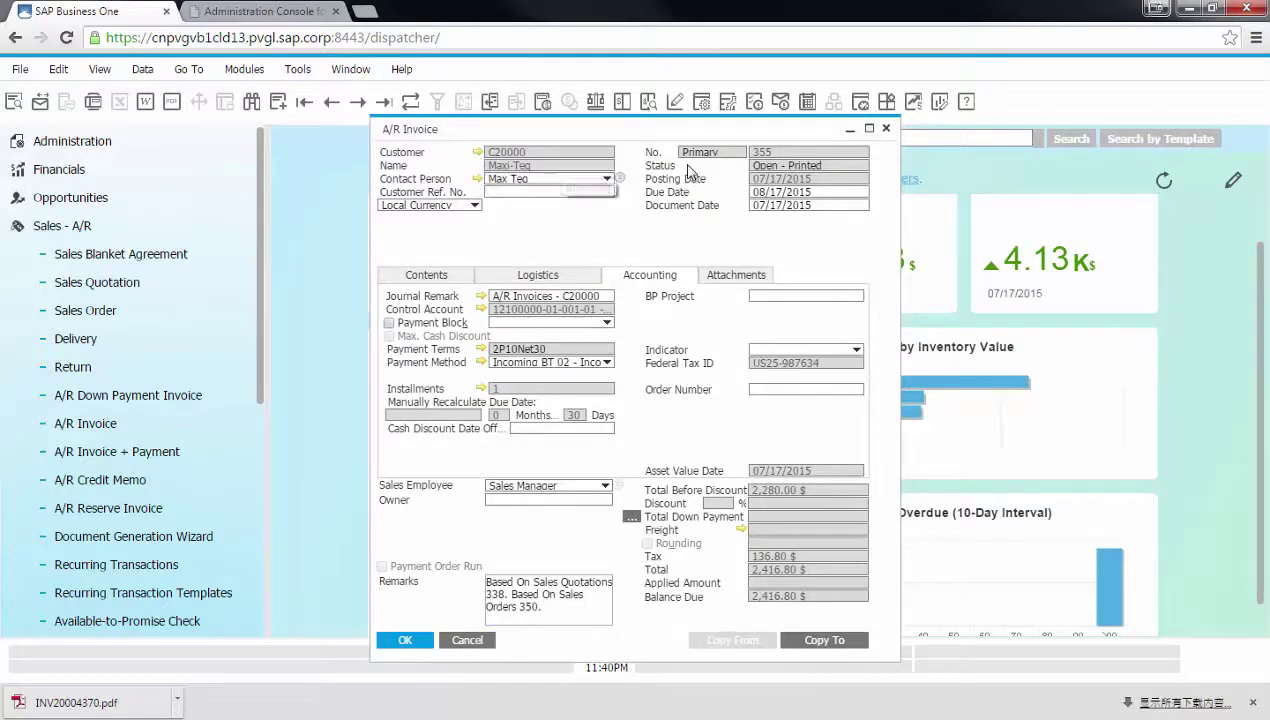
click(479, 160)
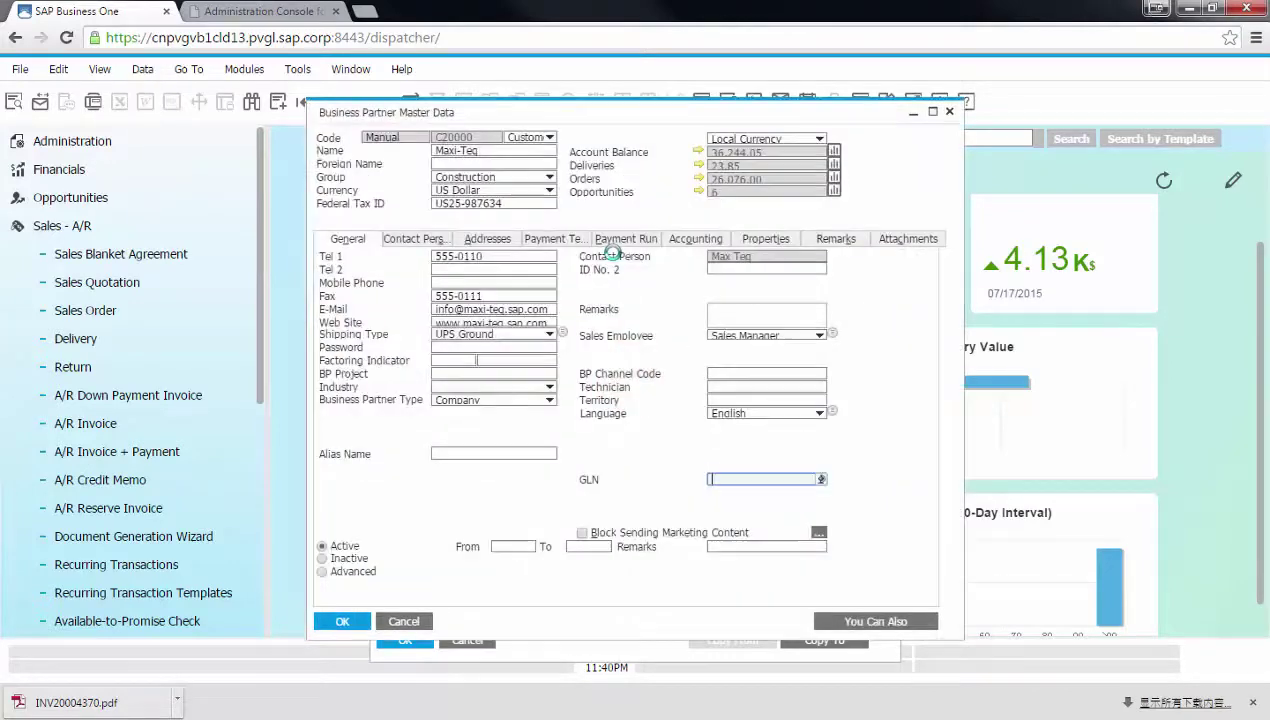
click(834, 151)
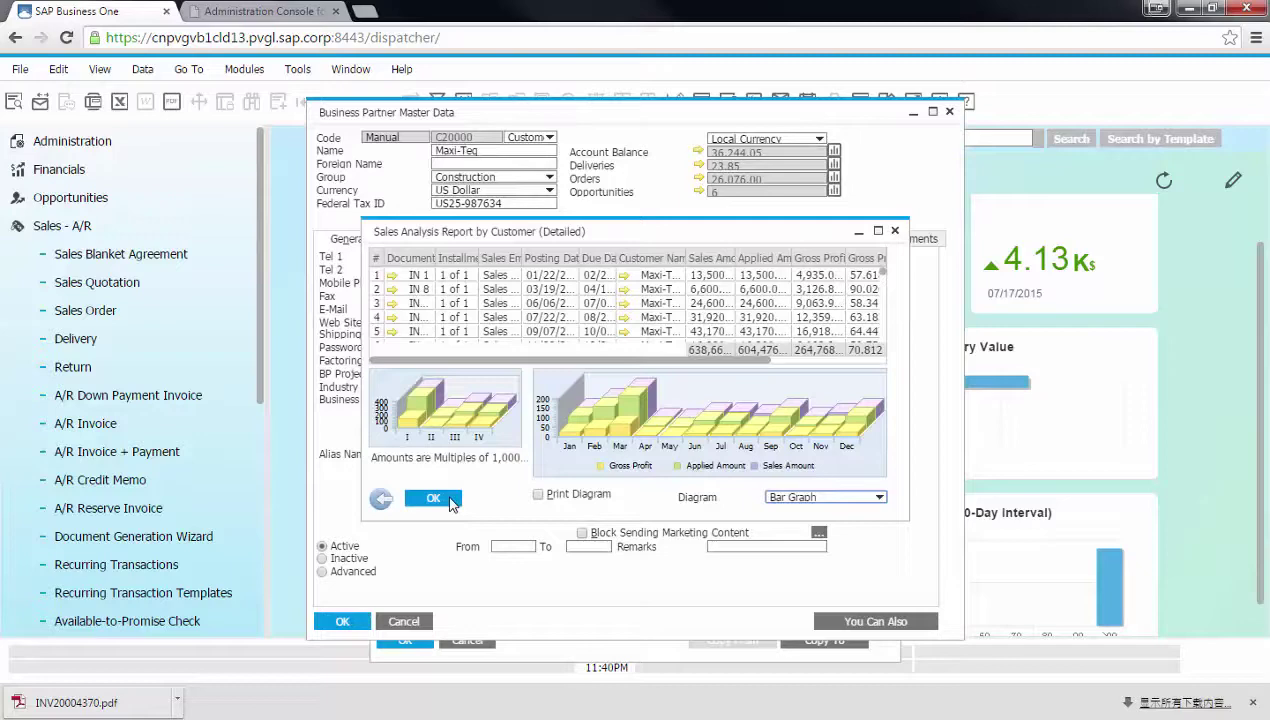
click(381, 502)
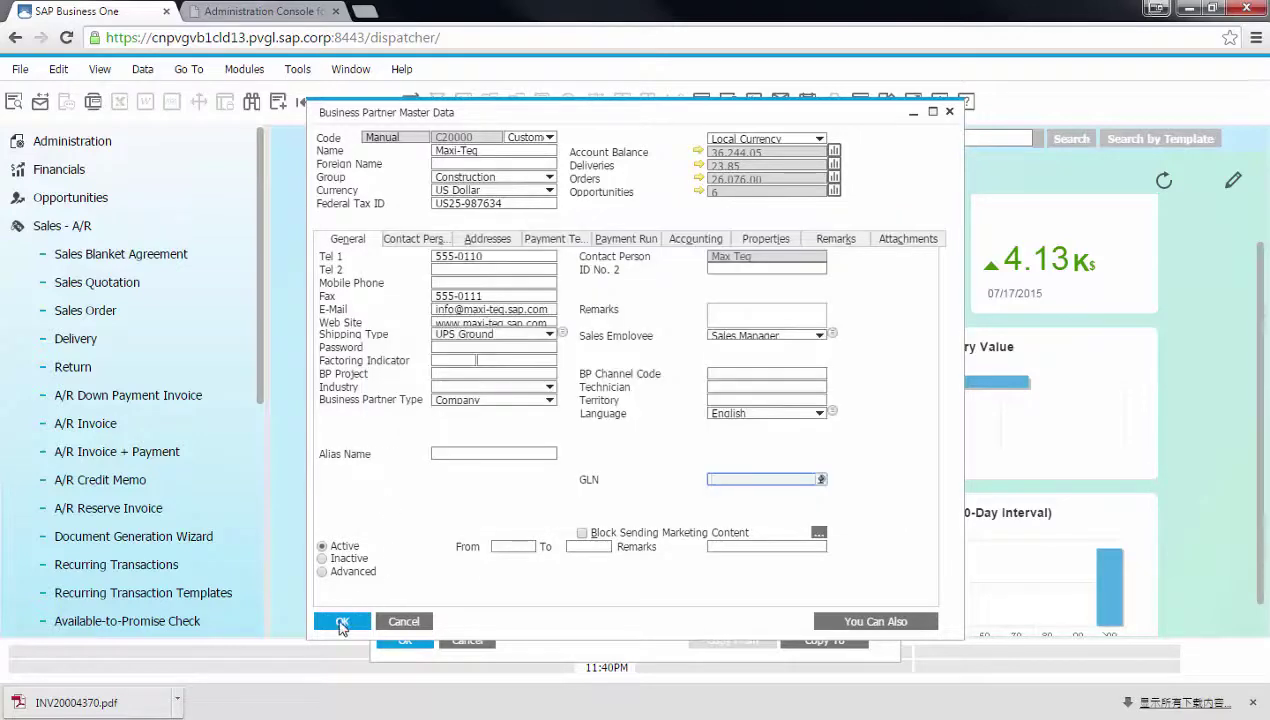
click(343, 622)
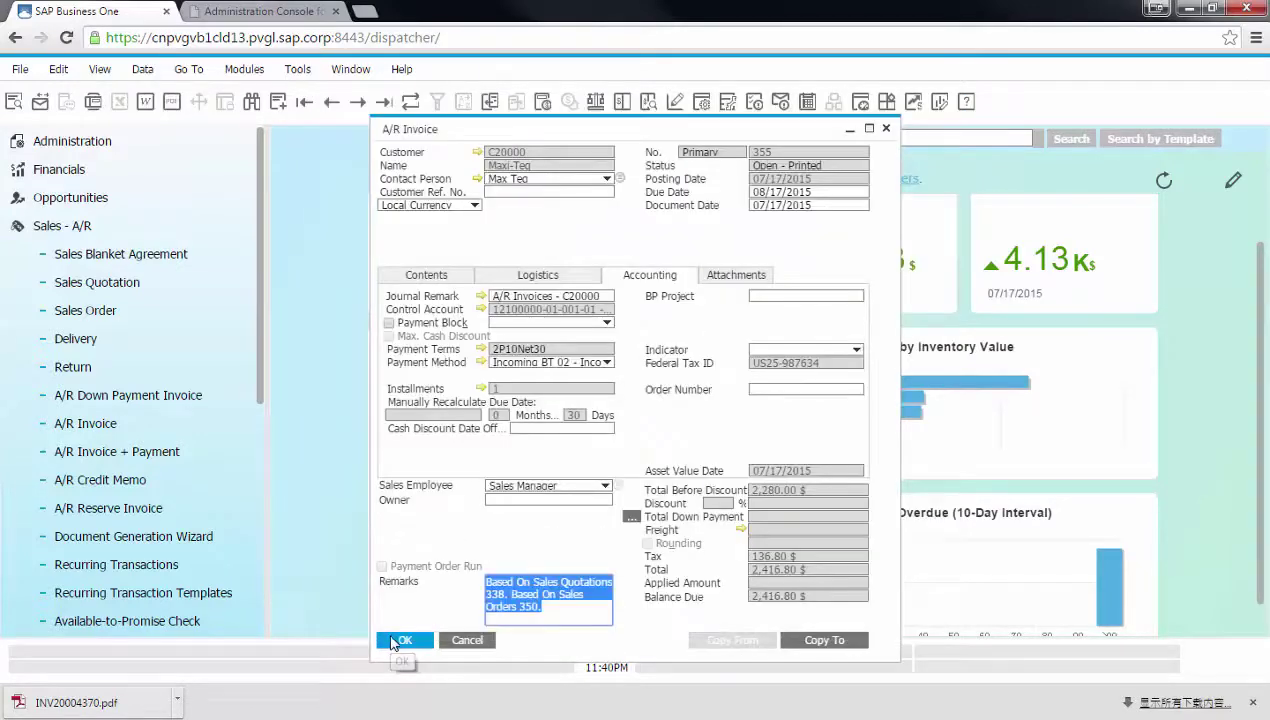
Step: Close invoice 355 with OK and switch the cockpit into layout-editing mode
click(395, 641)
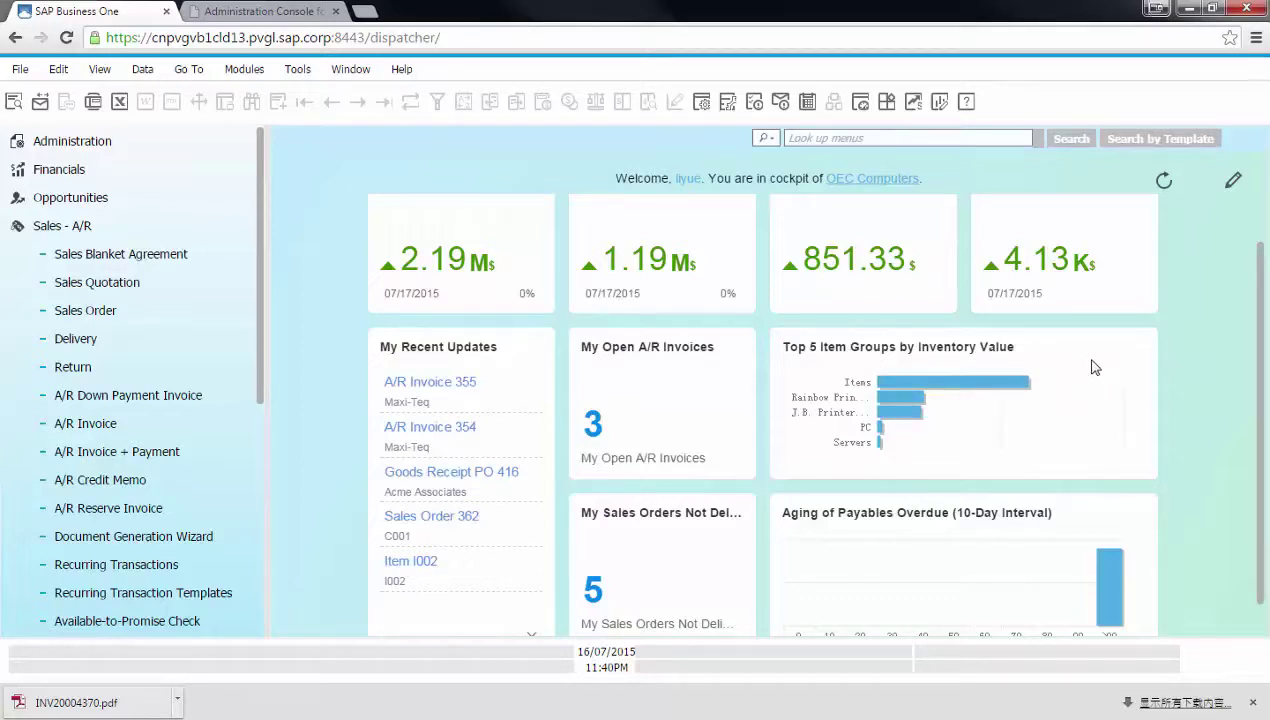
click(1232, 181)
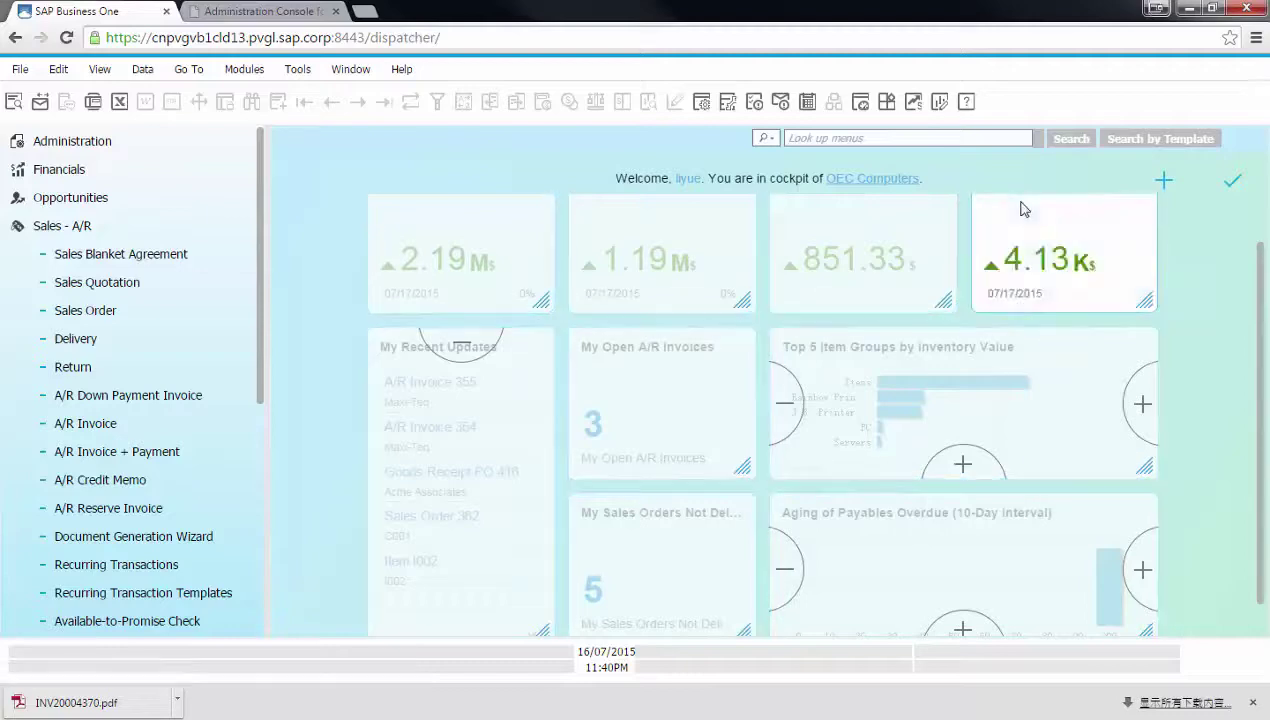
Step: Place the Top 5 Customers by Sales Amount widget on the cockpit from the Widget Gallery
click(1161, 181)
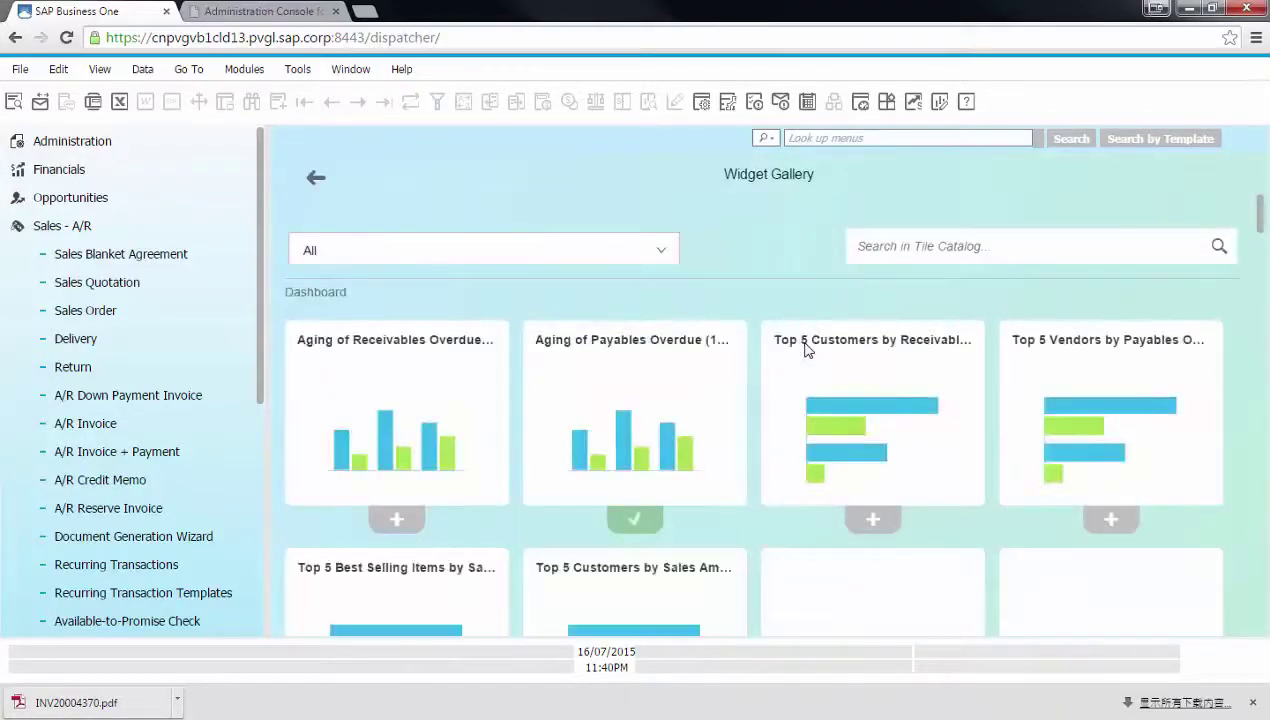
scroll(751, 445, down, 5)
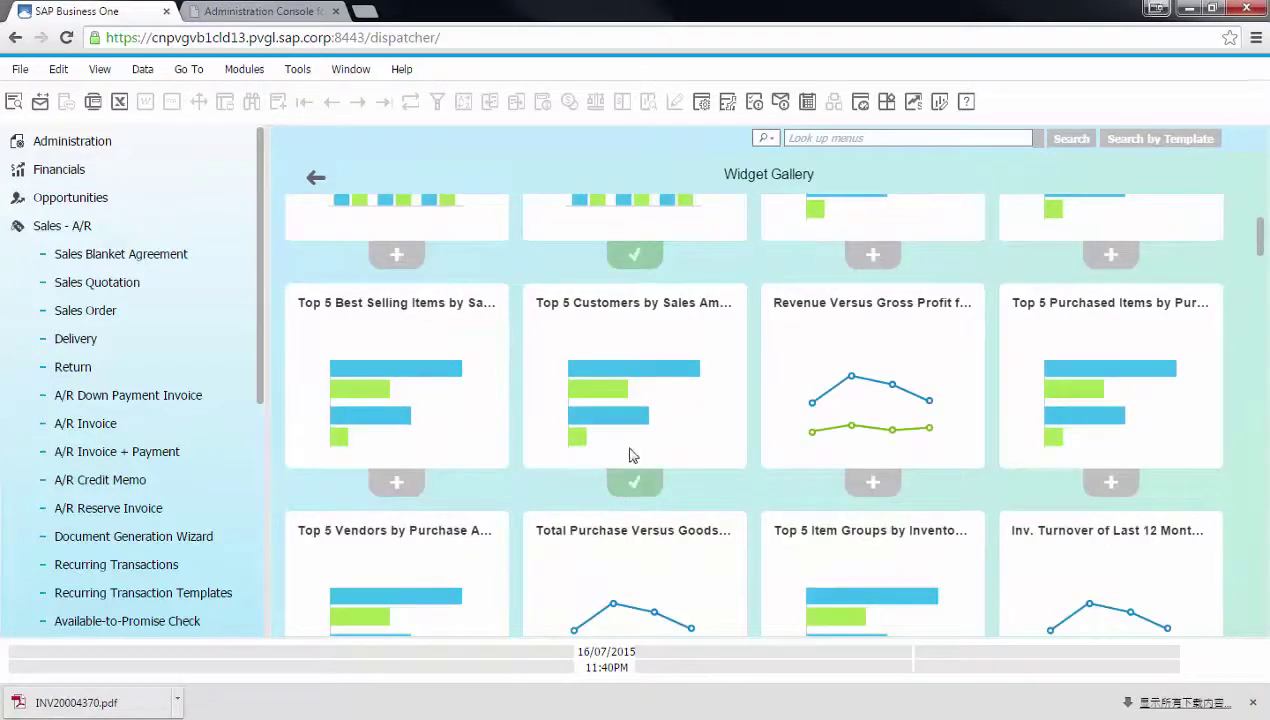
mouse_move(1069, 179)
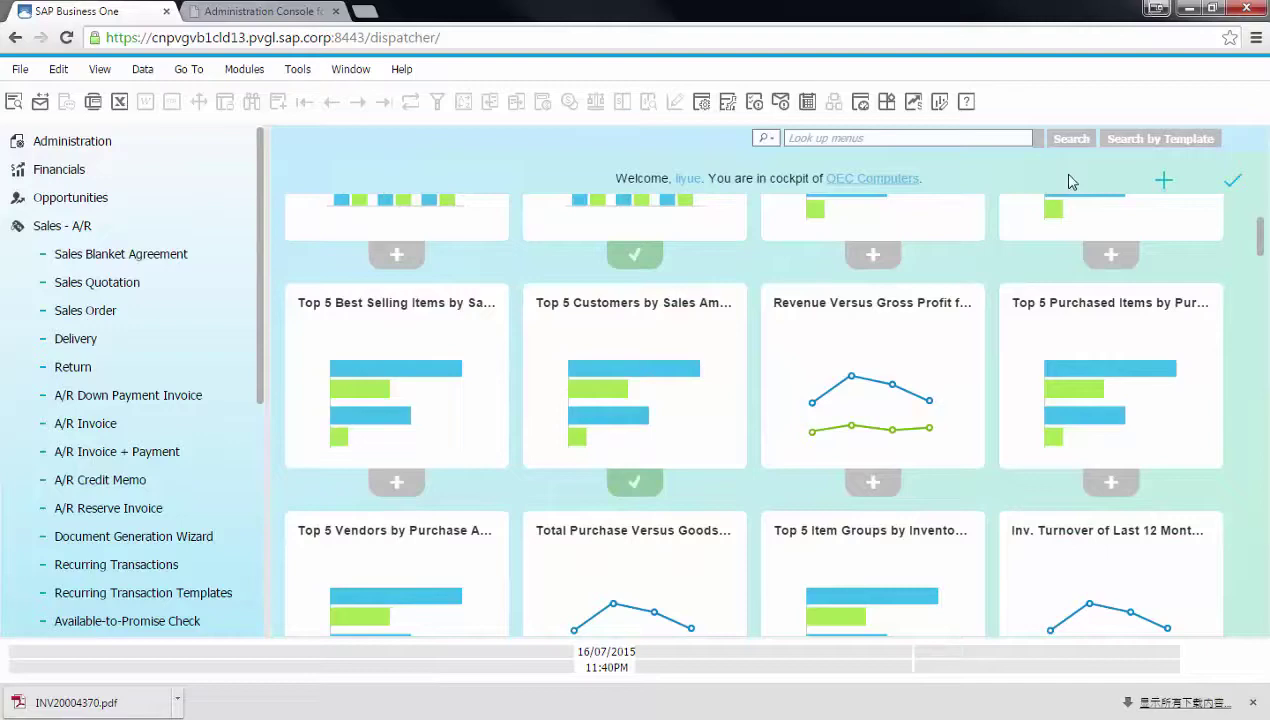
click(1233, 184)
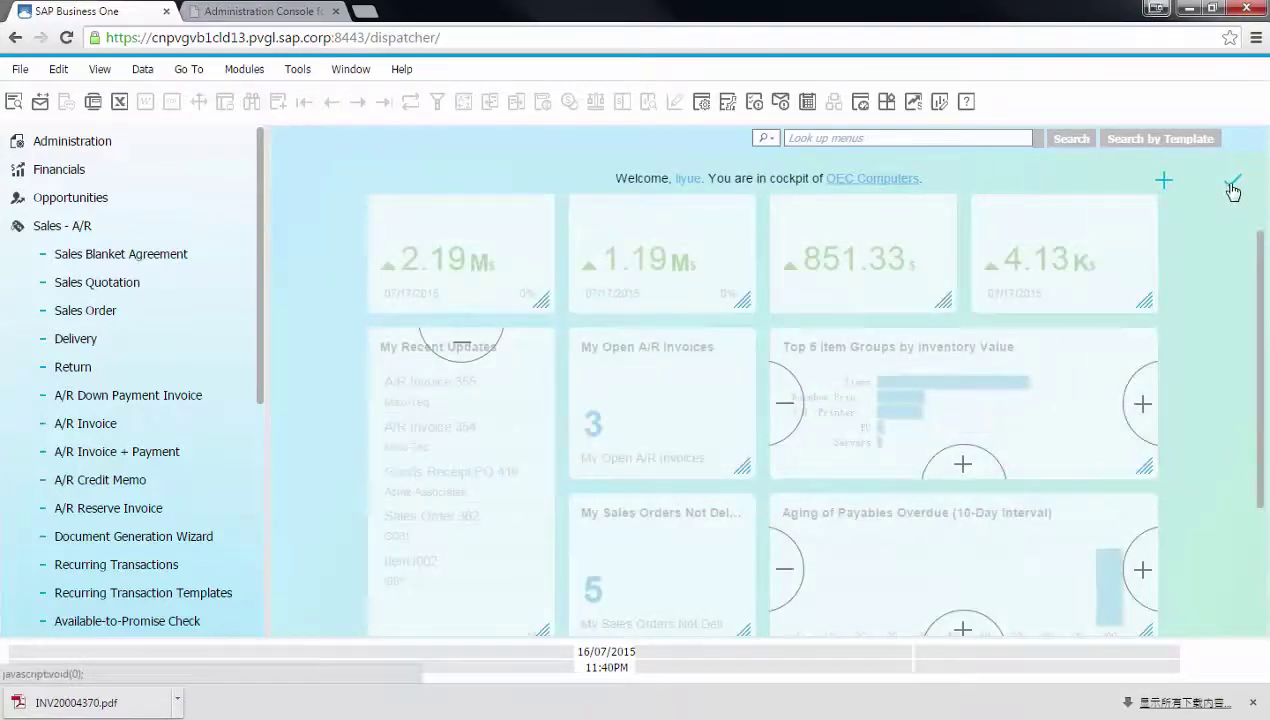
scroll(1193, 360, down, 2)
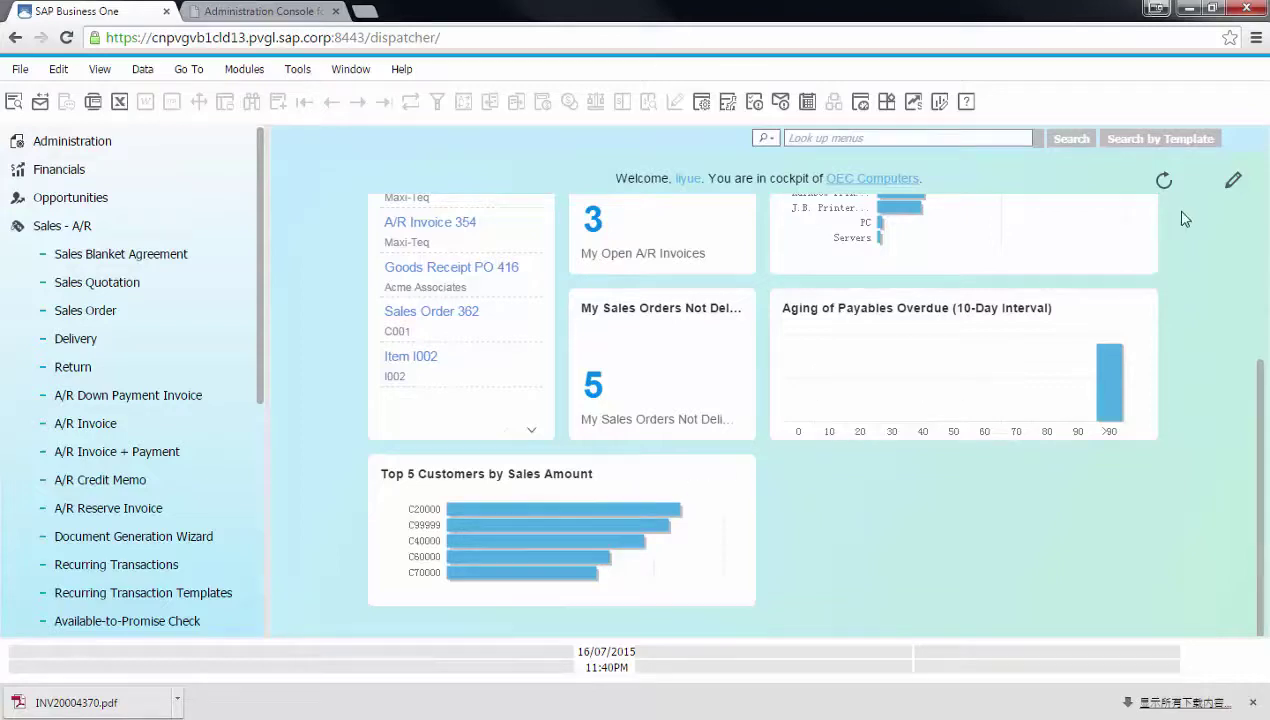
Step: Drag the Top 5 Customers tile to the cockpit's top-left, widen it to full width, and save
click(1232, 180)
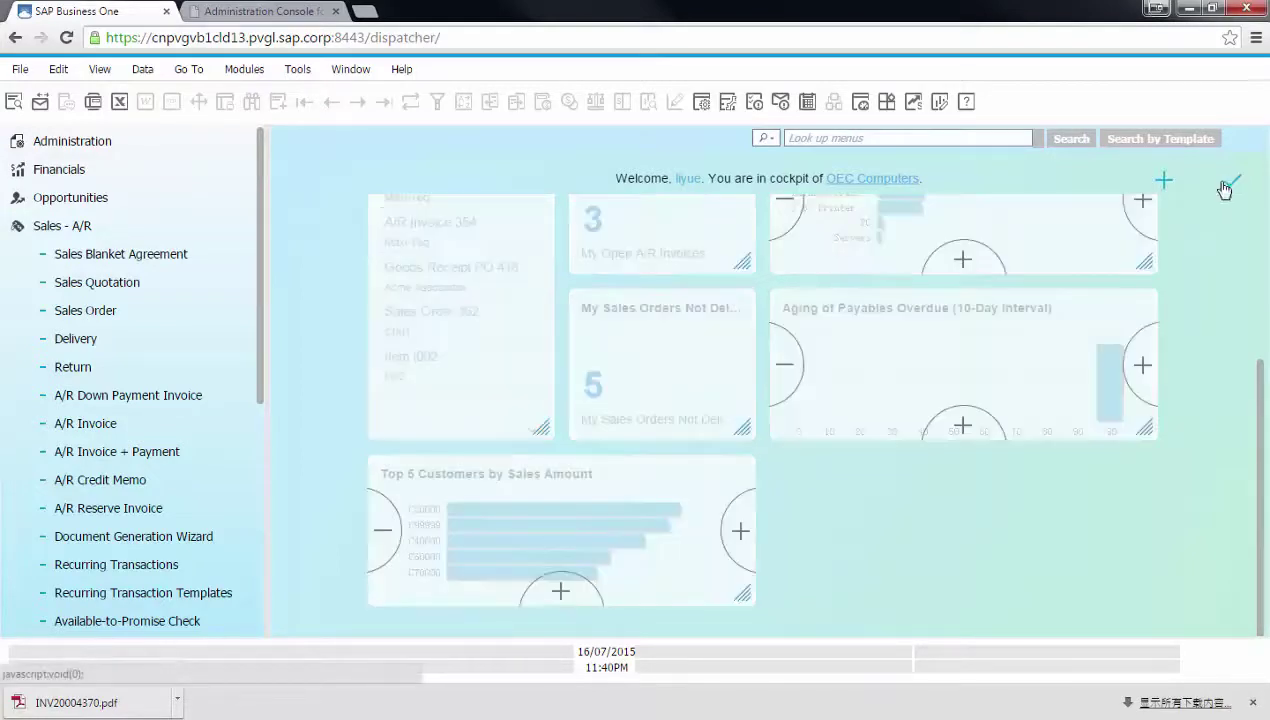
drag(675, 476, 786, 292)
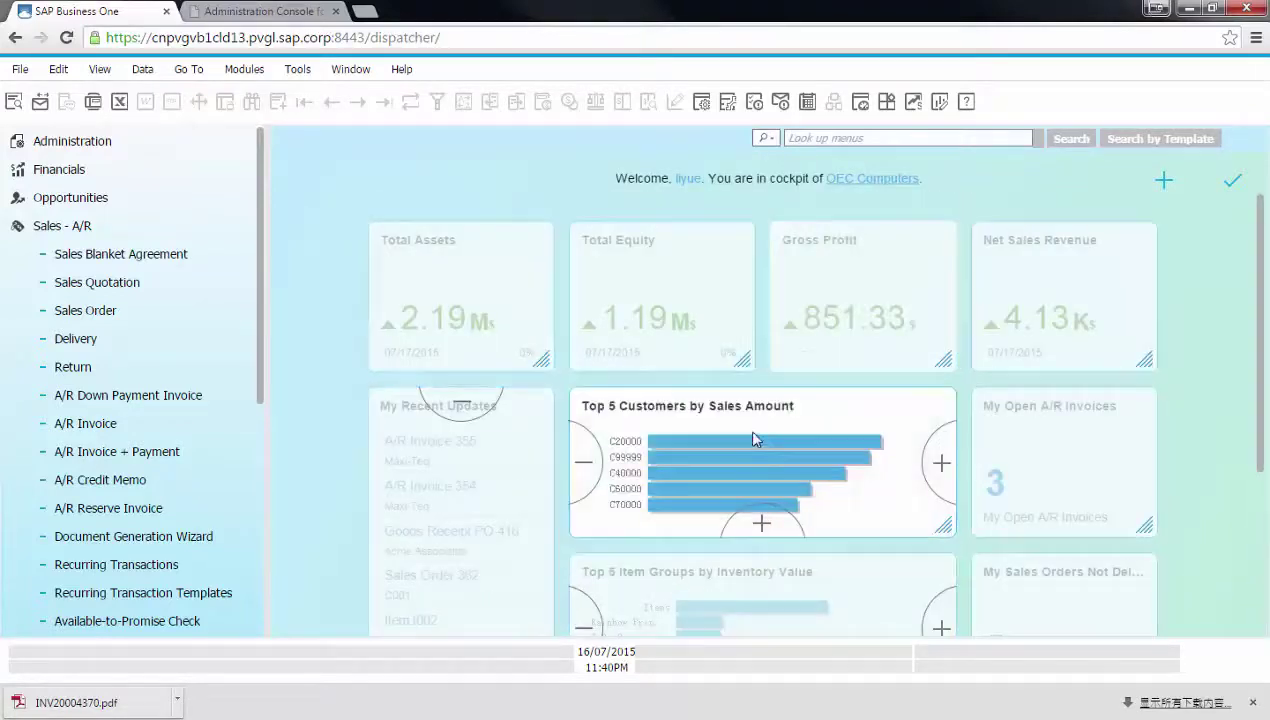
drag(563, 280, 745, 303)
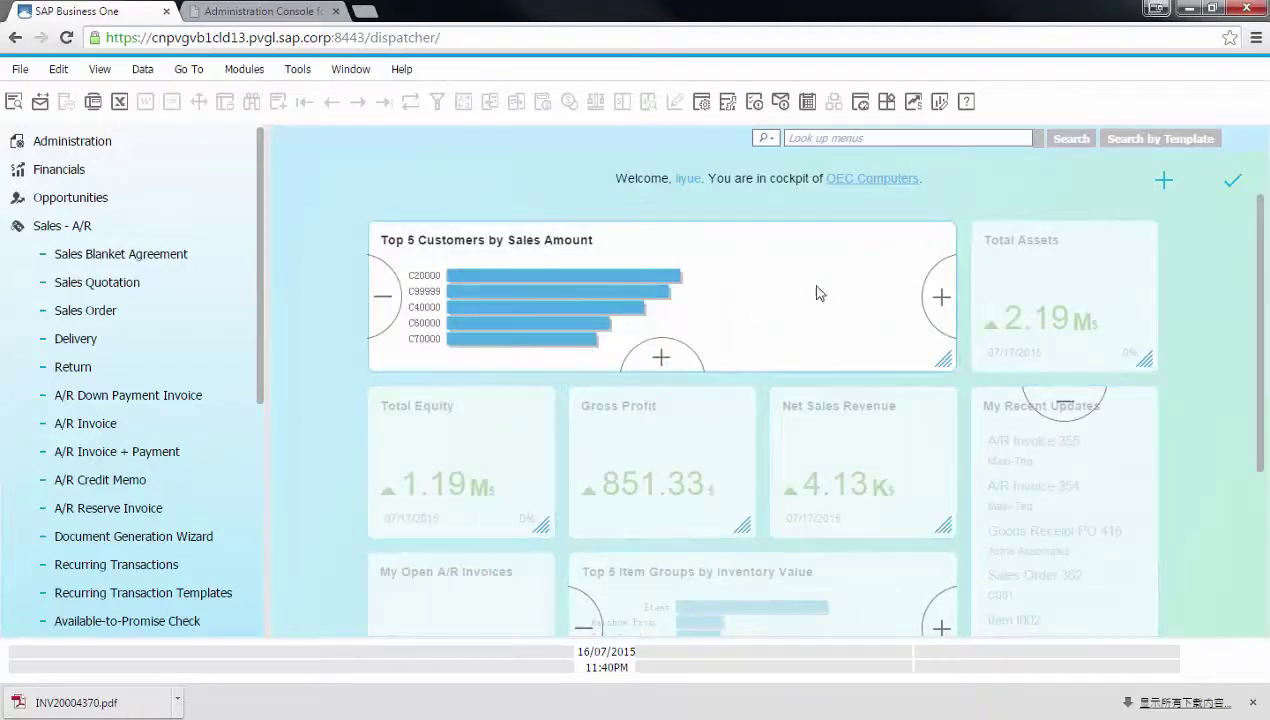
click(942, 297)
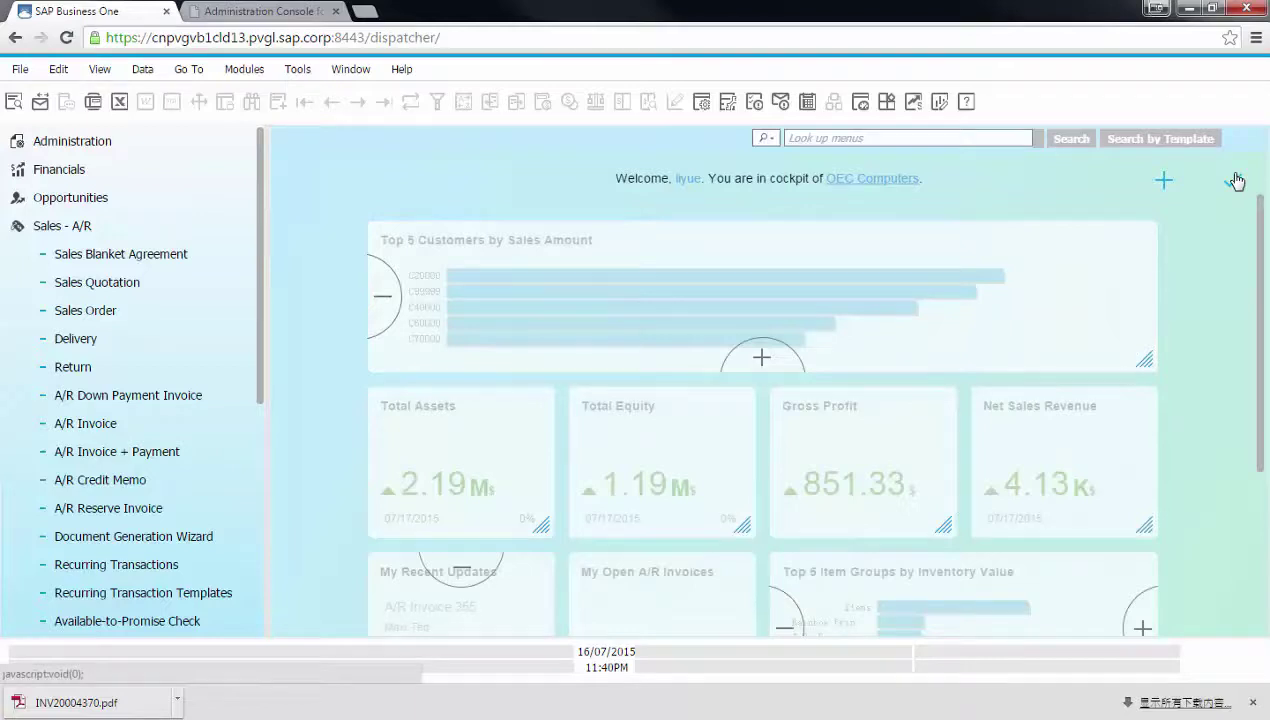
click(1234, 180)
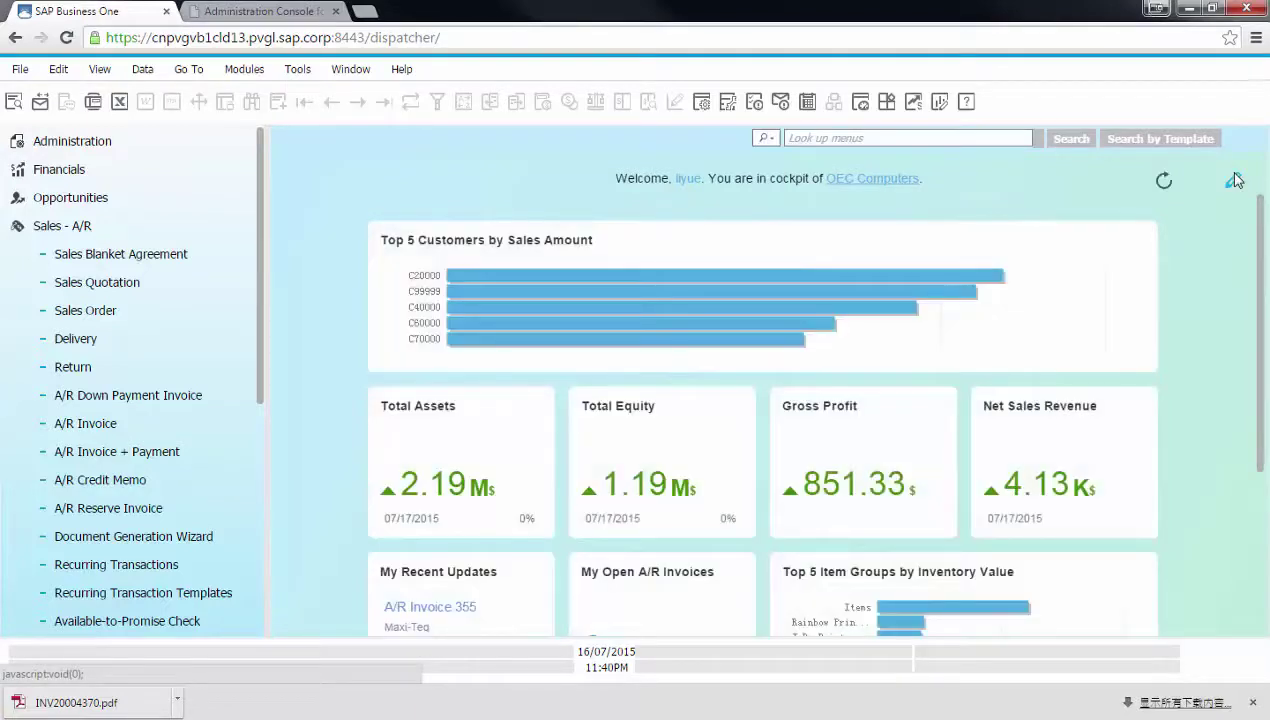
click(936, 108)
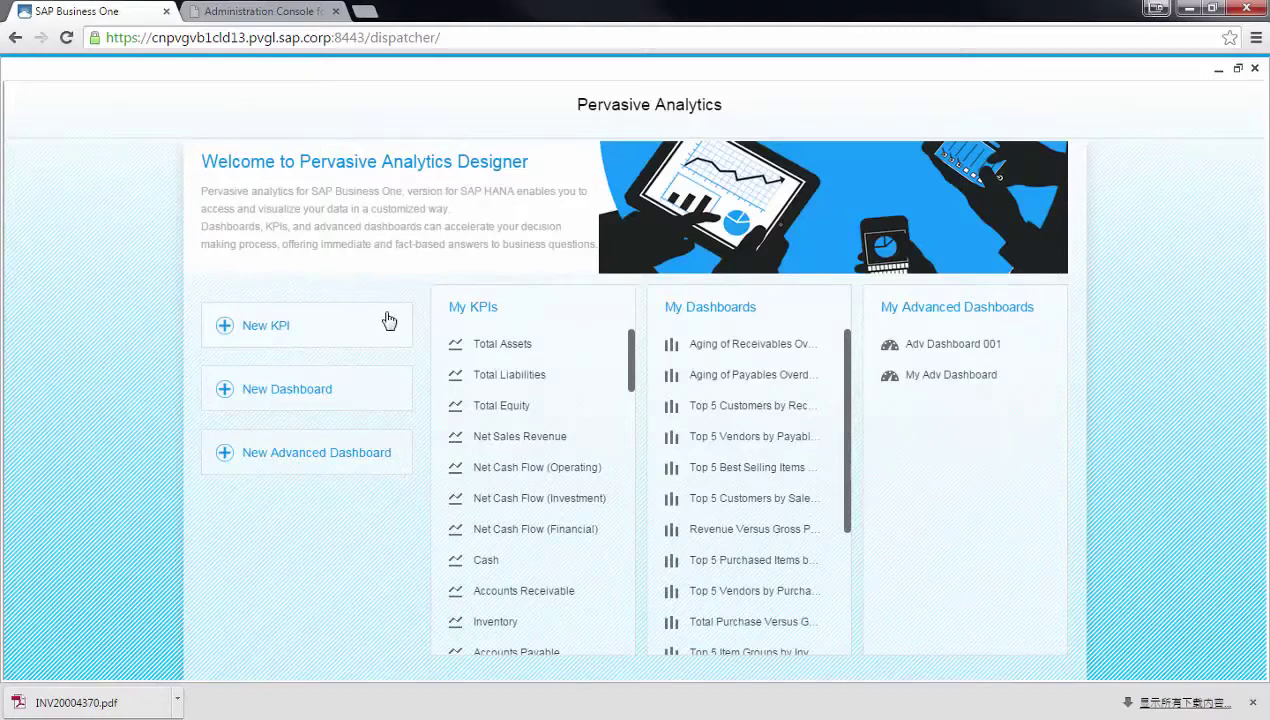
click(331, 397)
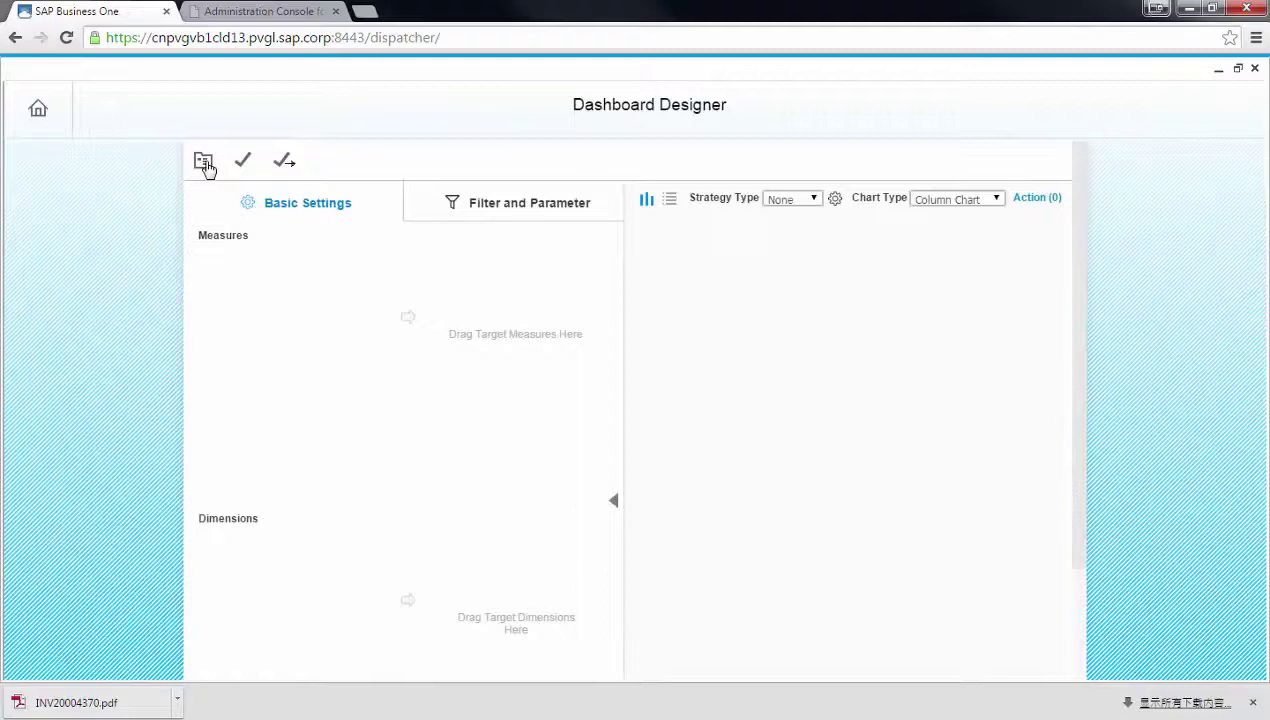
click(205, 166)
click(280, 333)
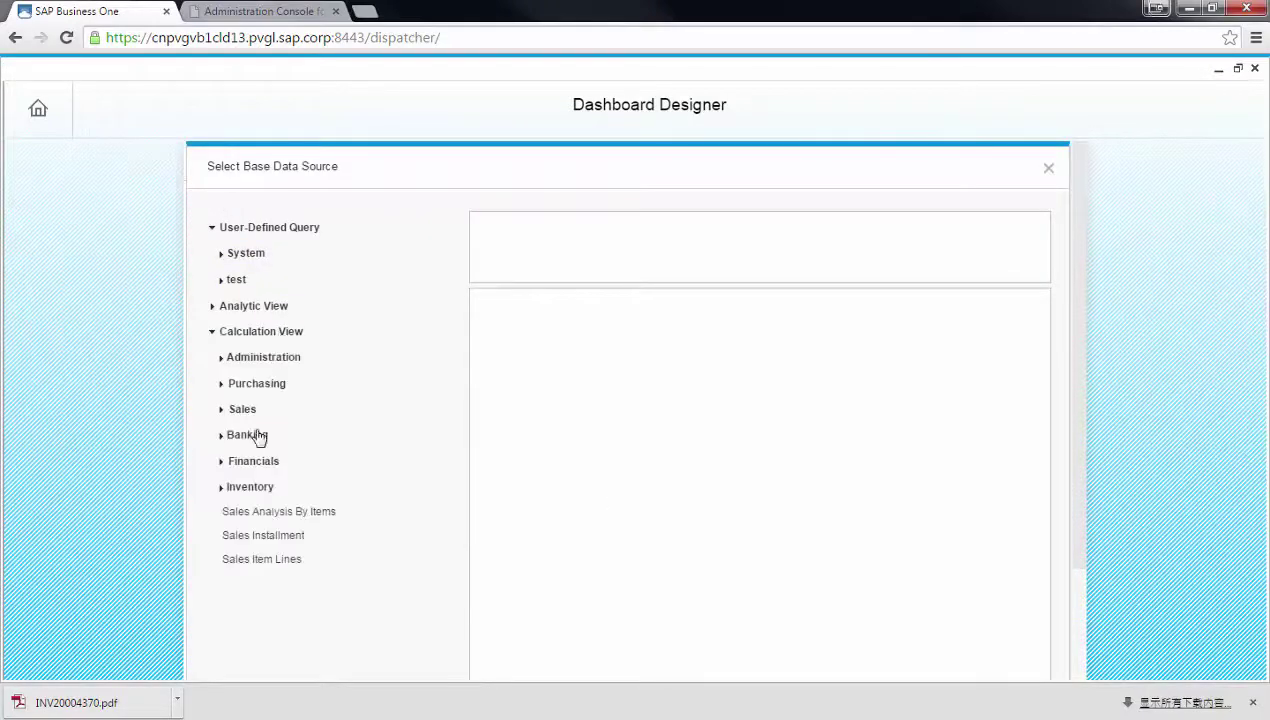
click(262, 536)
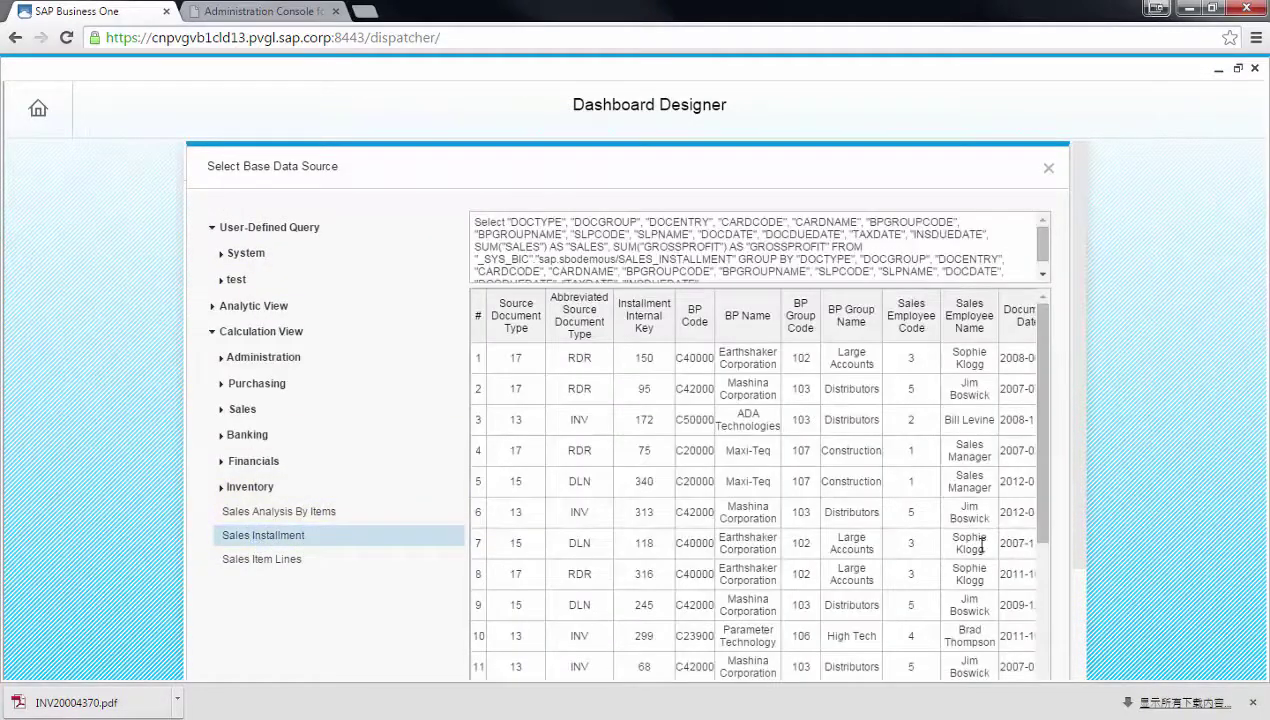
scroll(1090, 590, down, 3)
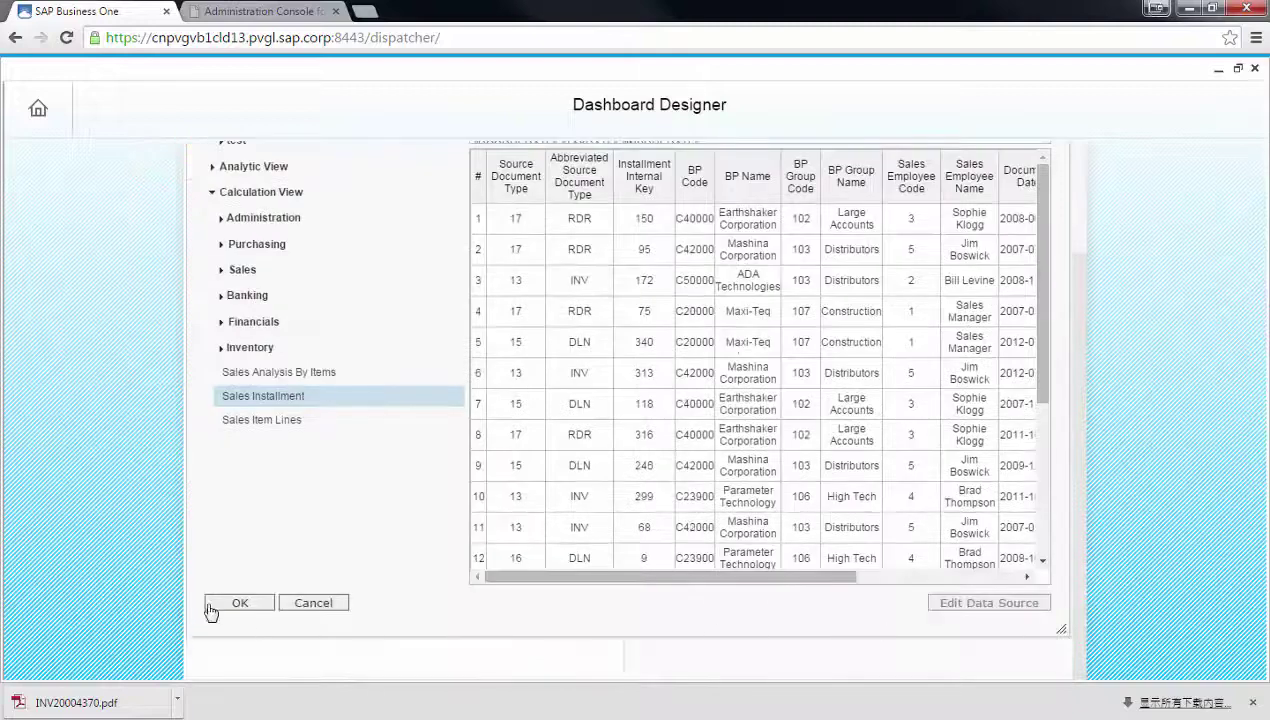
click(225, 605)
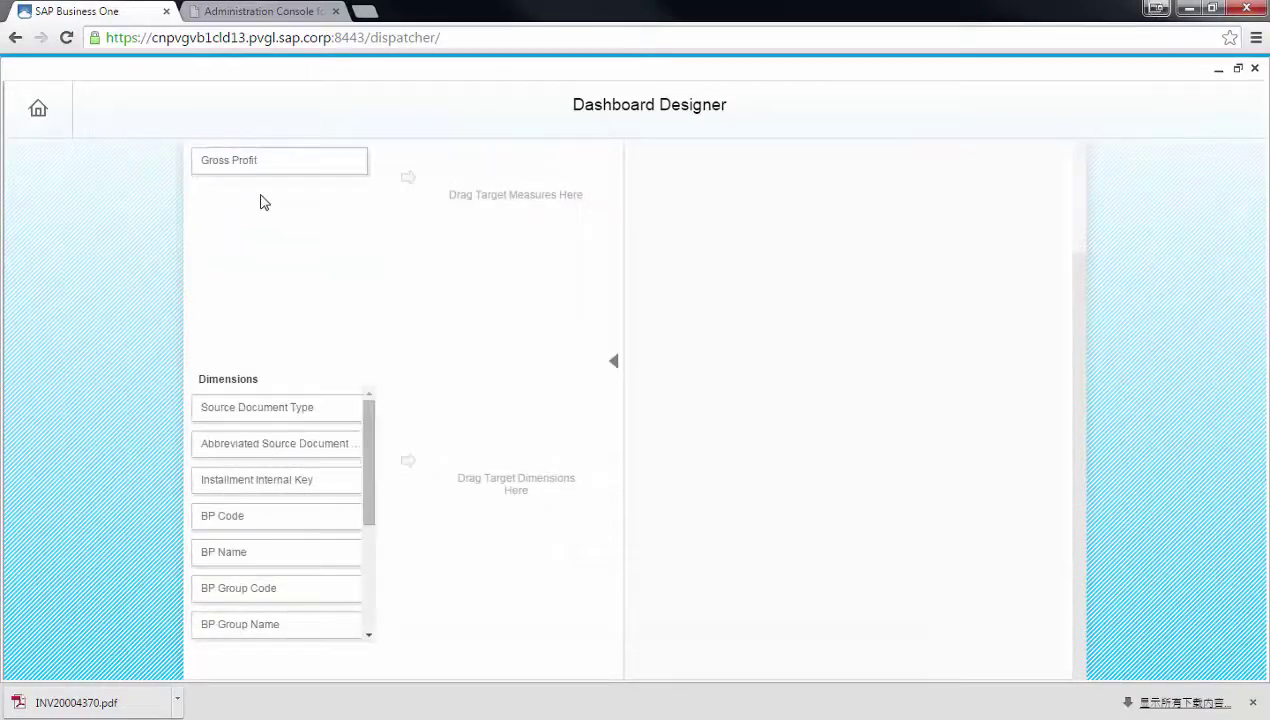
drag(269, 408, 485, 398)
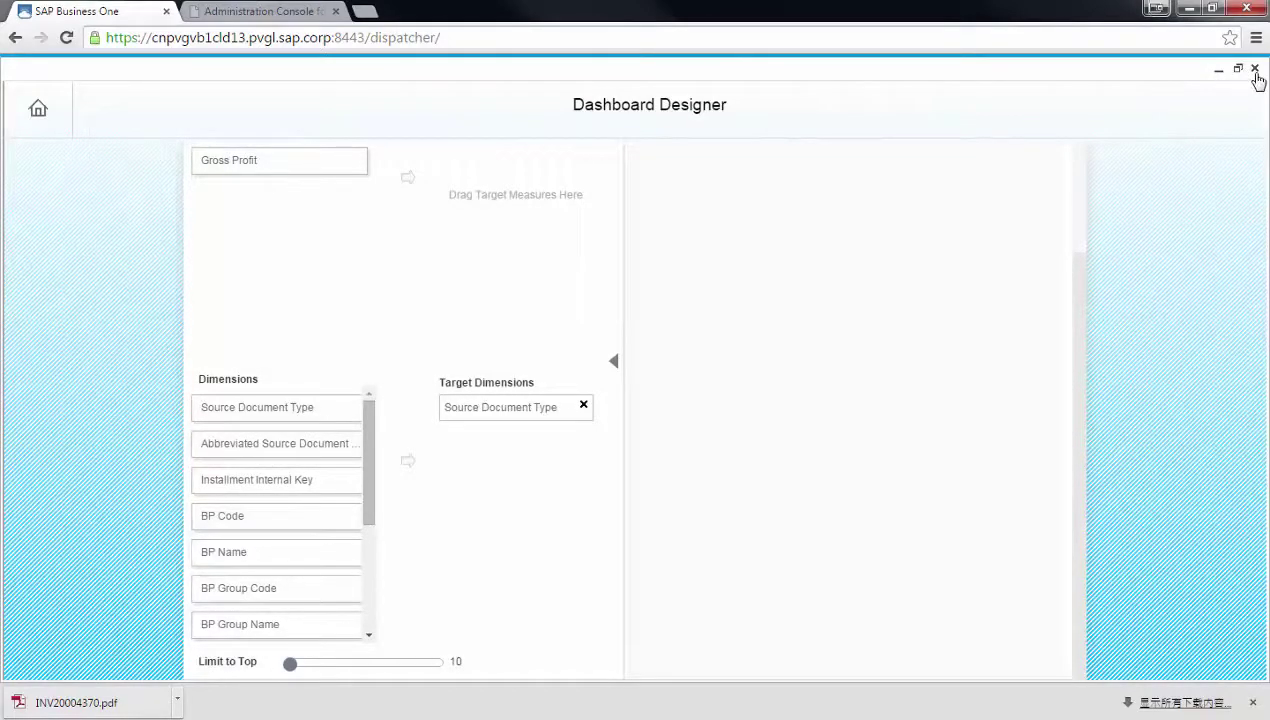
click(1257, 73)
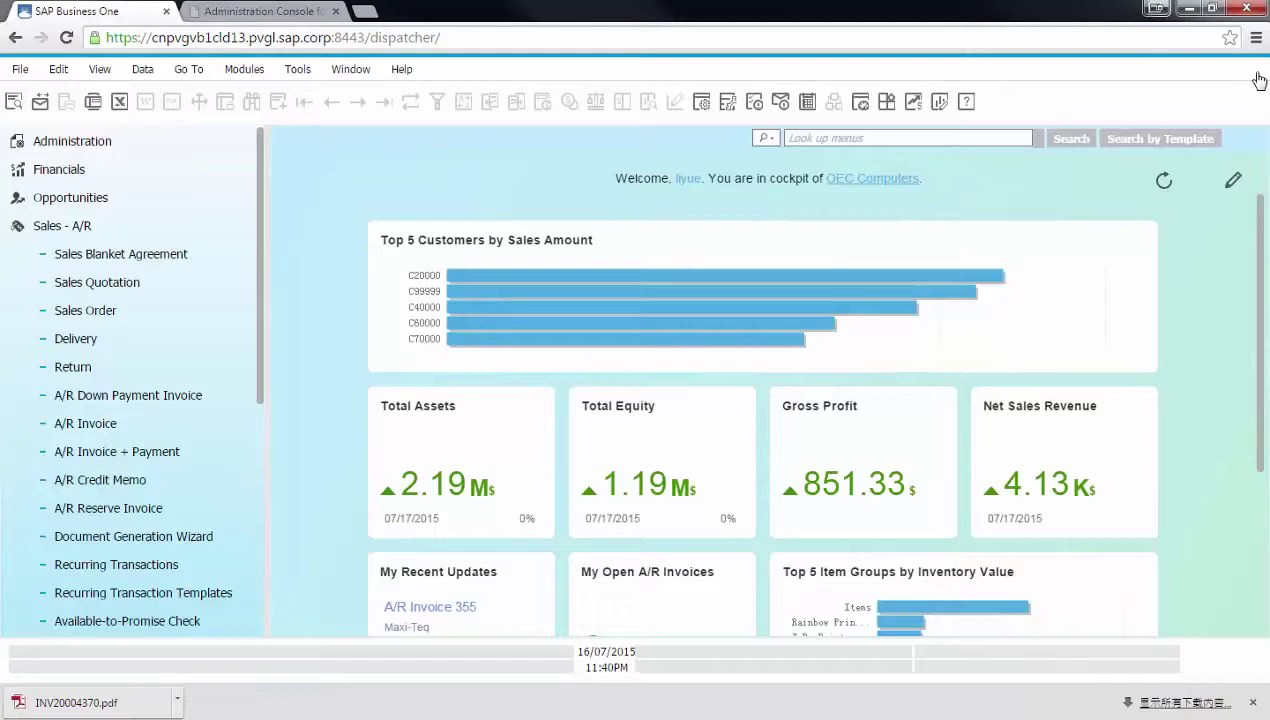